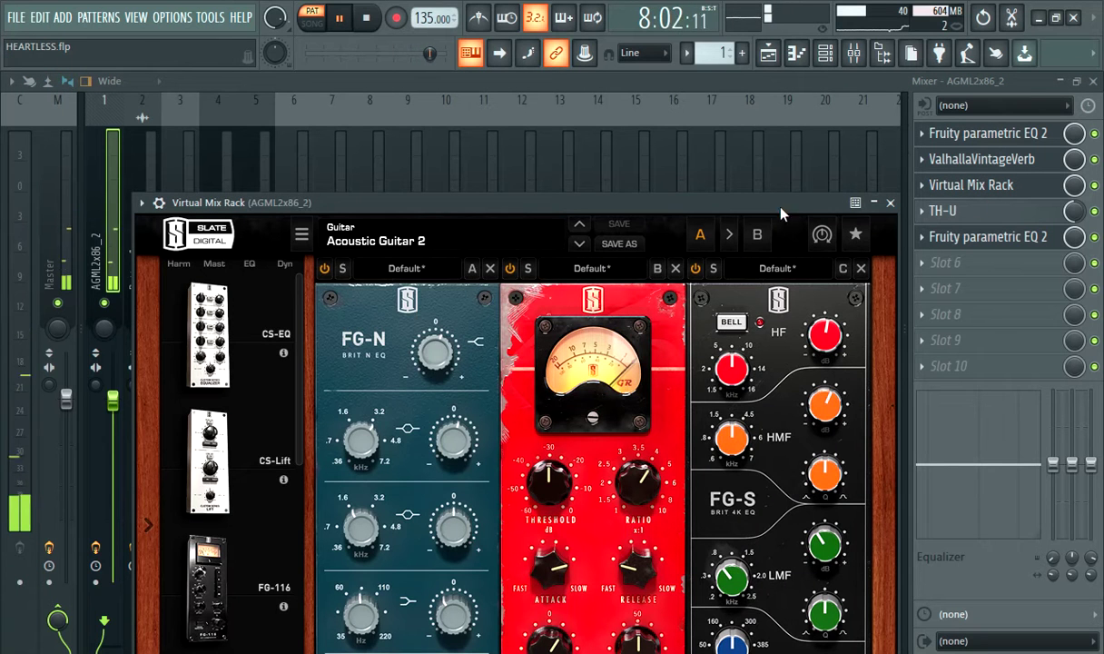
Inspect the TH-U and second Fruity parametric EQ 2 effects on the AGML2x86_2 mixer track.
left_click(966, 212)
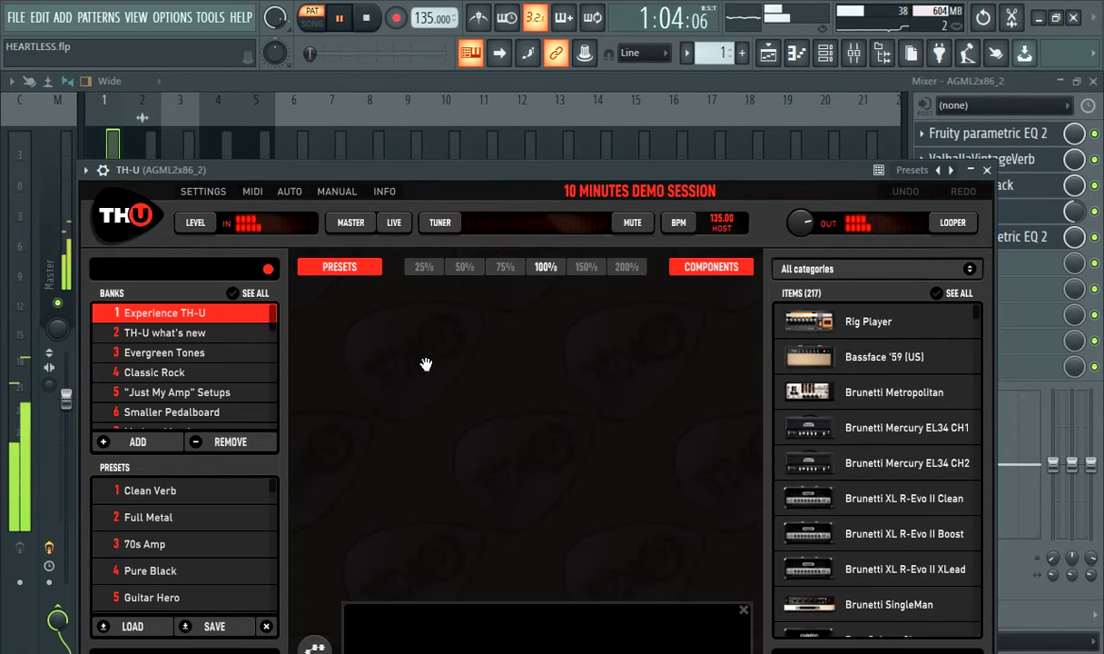
left_click(987, 172)
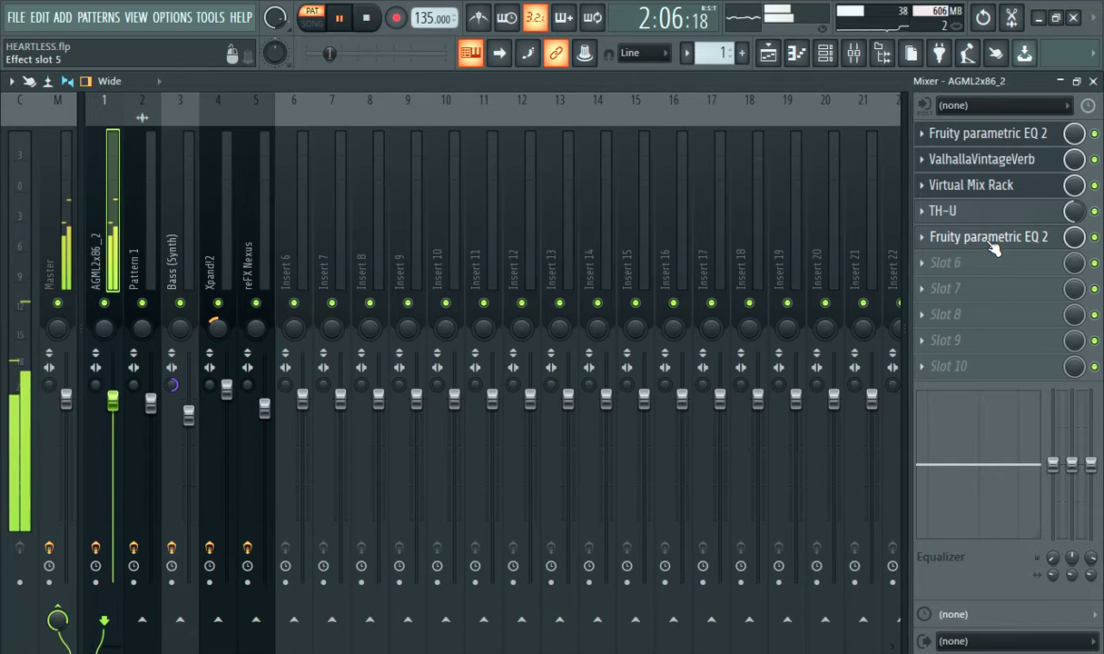
left_click(998, 245)
Play the reFX Nexus pattern in the piano roll and examine the preset loaded in its Nexus instrument.
left_click(769, 53)
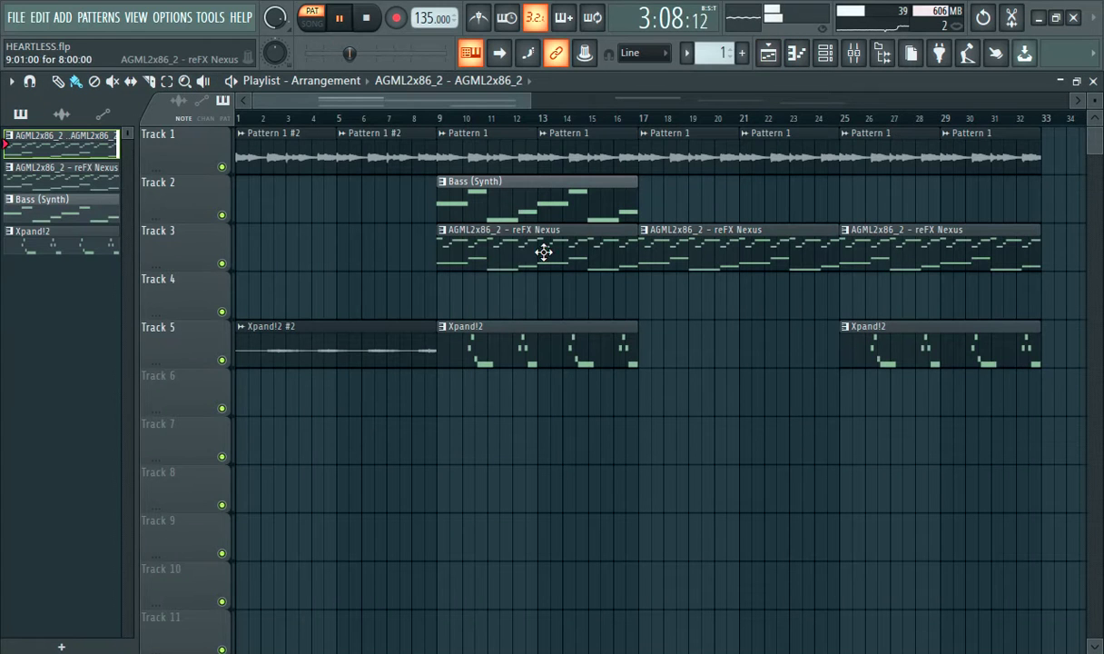
double_click(83, 184)
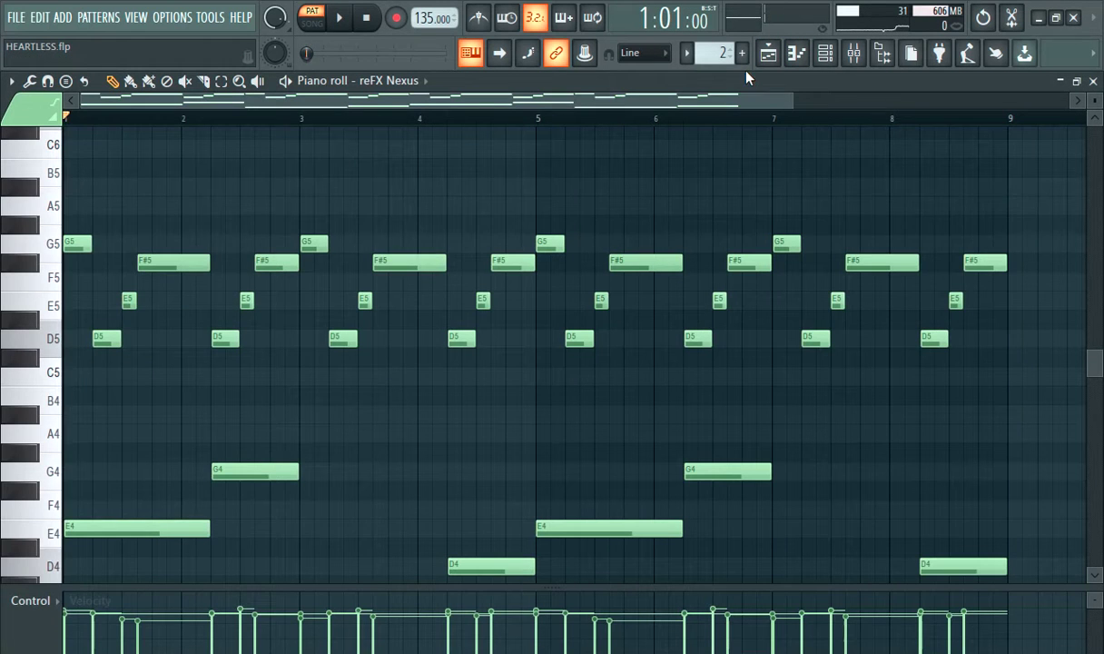
key("space")
left_click(825, 52)
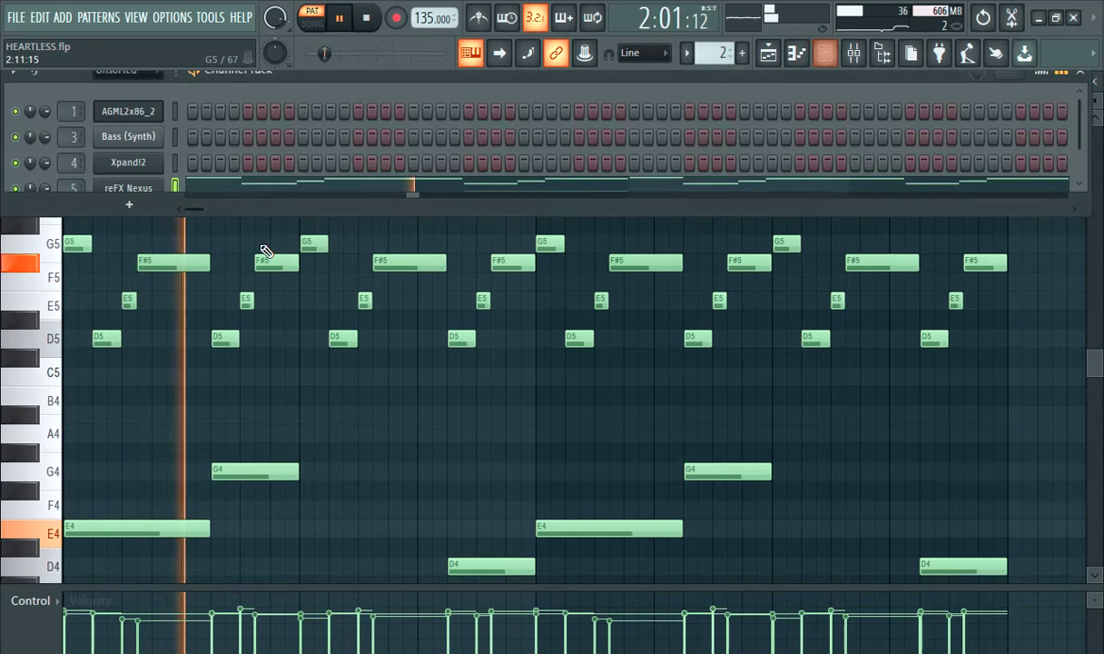
left_click(128, 189)
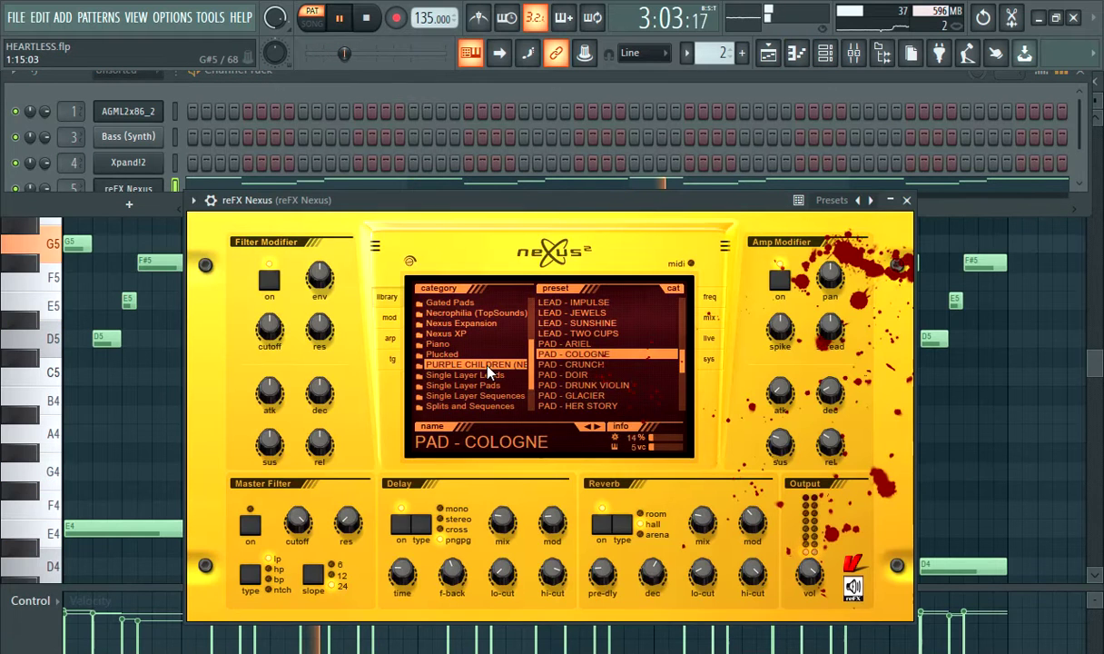
left_click(906, 200)
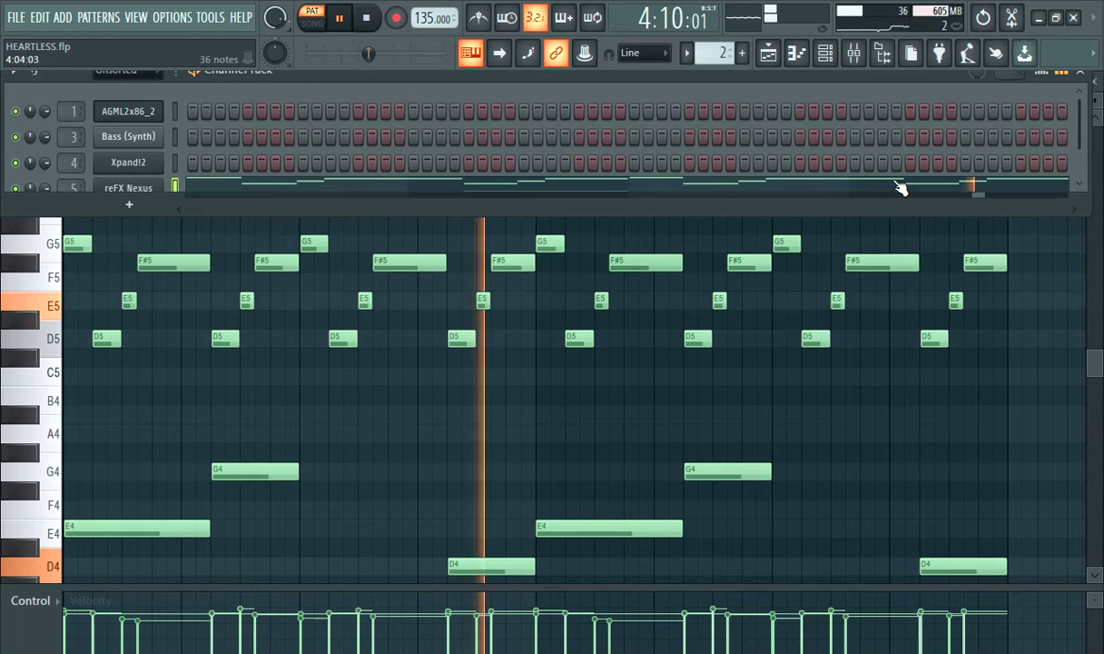
Play the Bass (Synth) pattern and examine its notes and the EQUO and Fruity parametric EQ 2 effects on its mixer track.
left_click(768, 53)
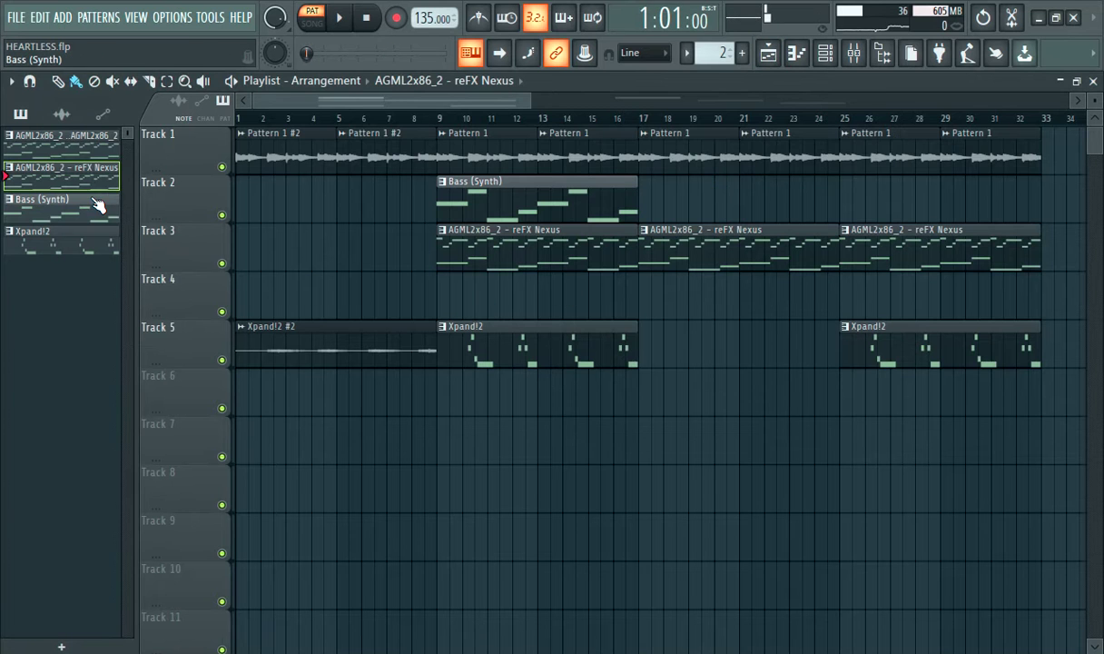
double_click(98, 205)
key("space")
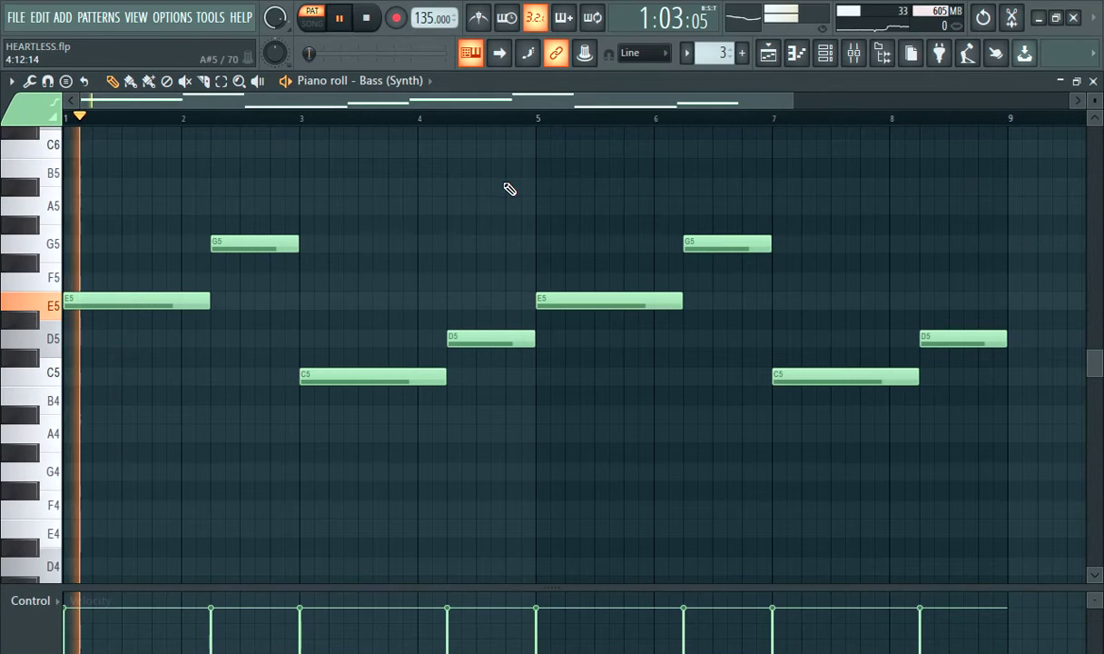
left_click(855, 54)
left_click(179, 275)
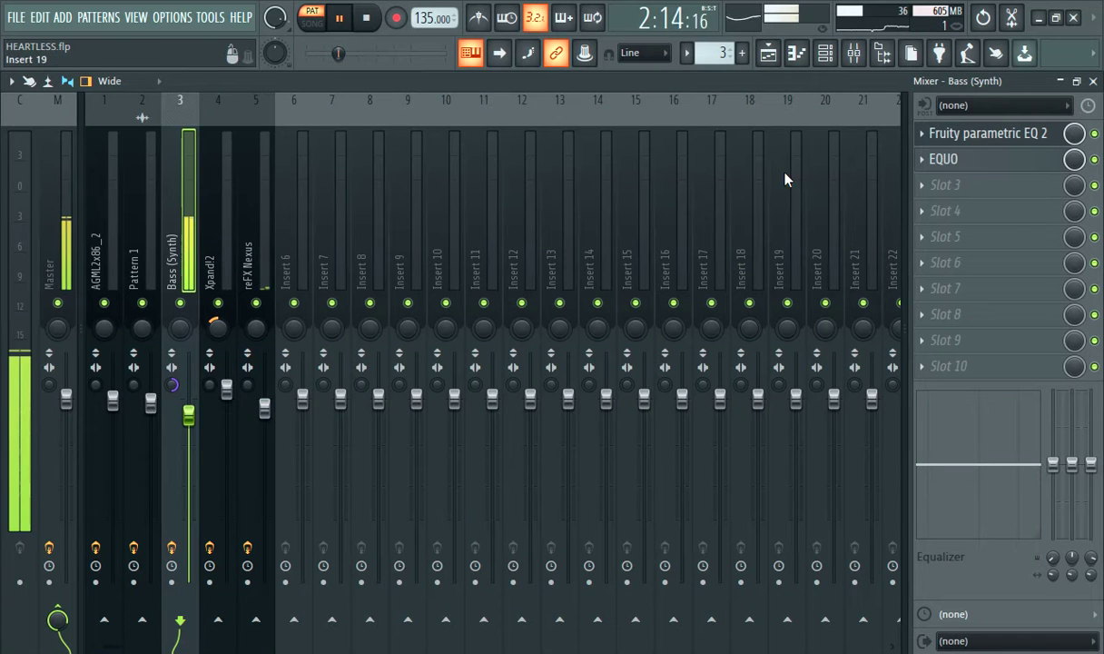
left_click(961, 163)
left_click(959, 140)
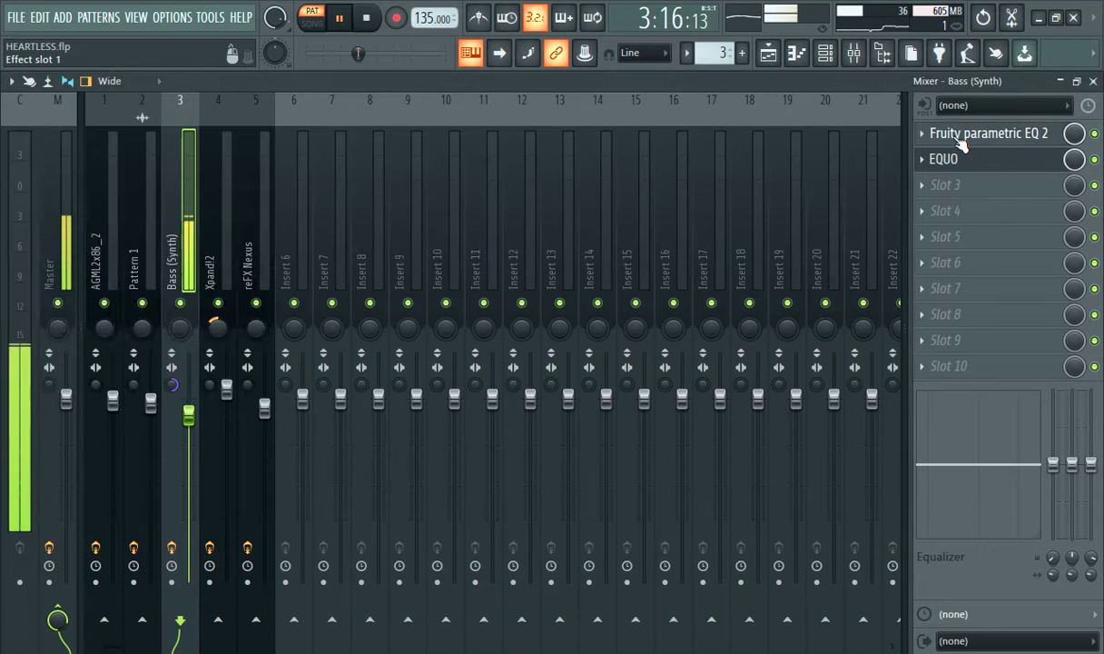
Play the Xpand!2 pattern in the piano roll and examine the sound loaded in its Xpand!2 instrument.
left_click(772, 54)
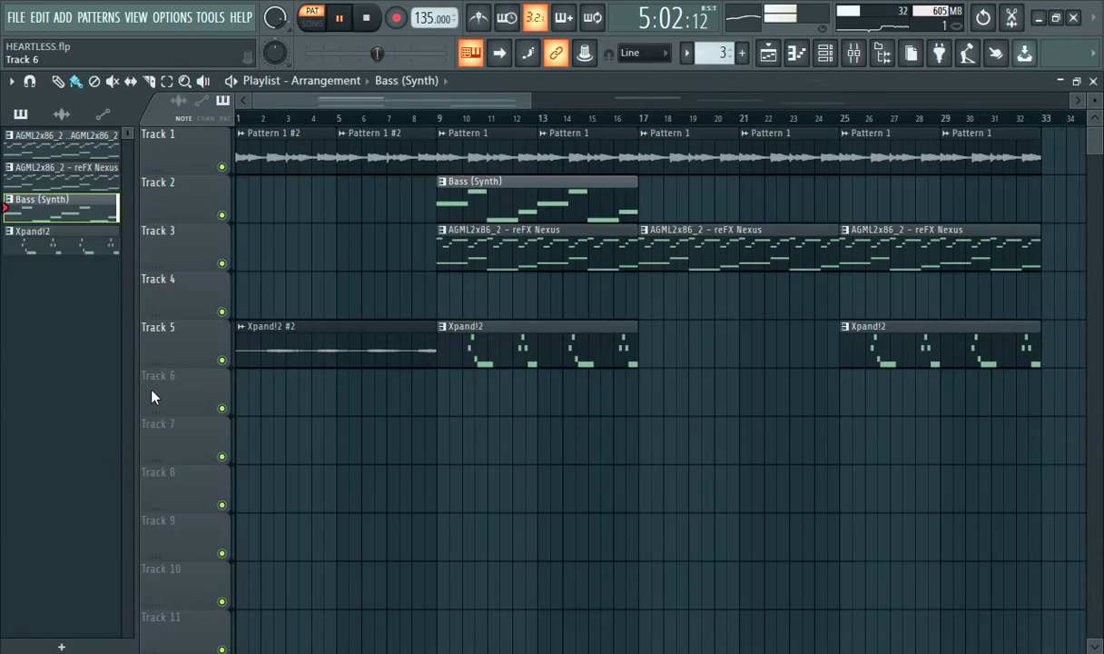
left_click(68, 258)
key("space")
scroll(591, 239, "up", 5)
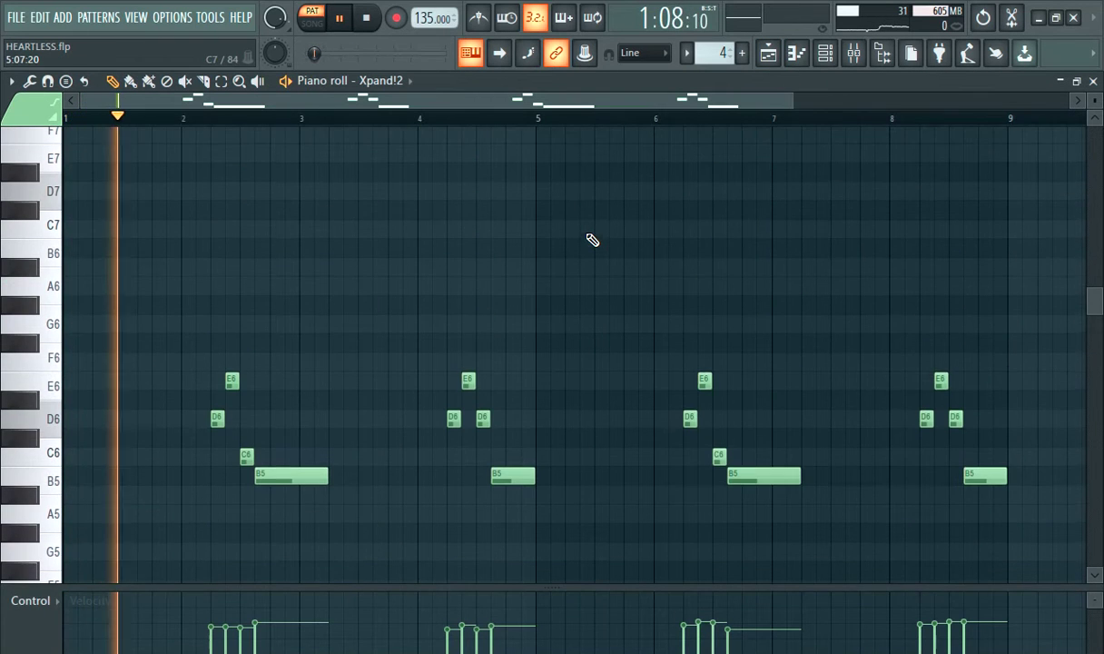
left_click(828, 64)
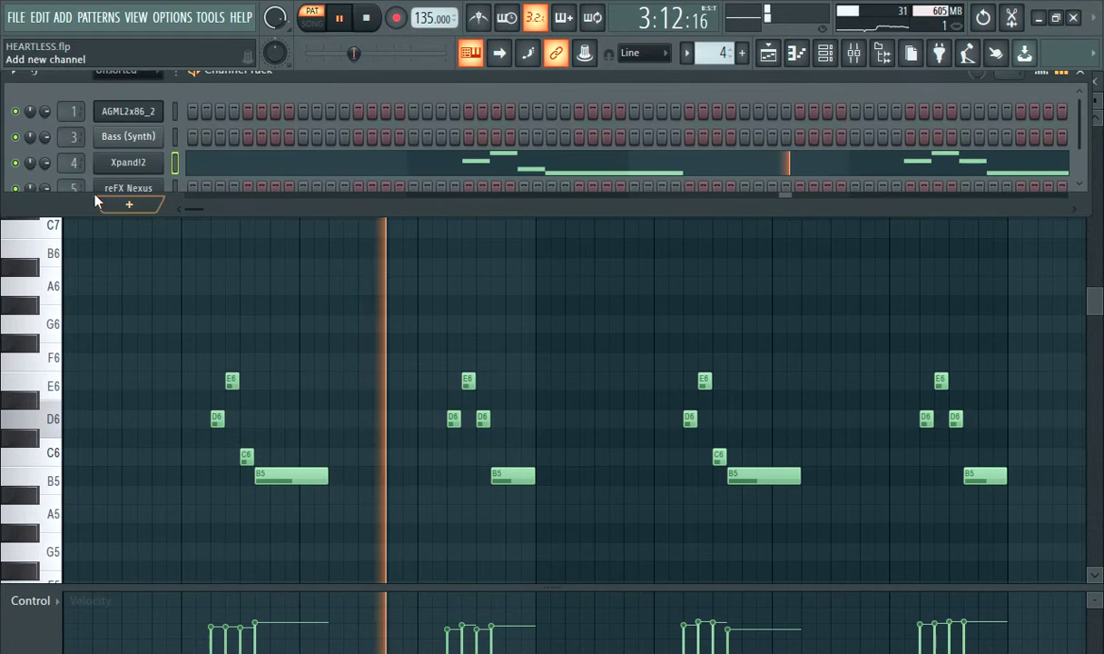
left_click(162, 164)
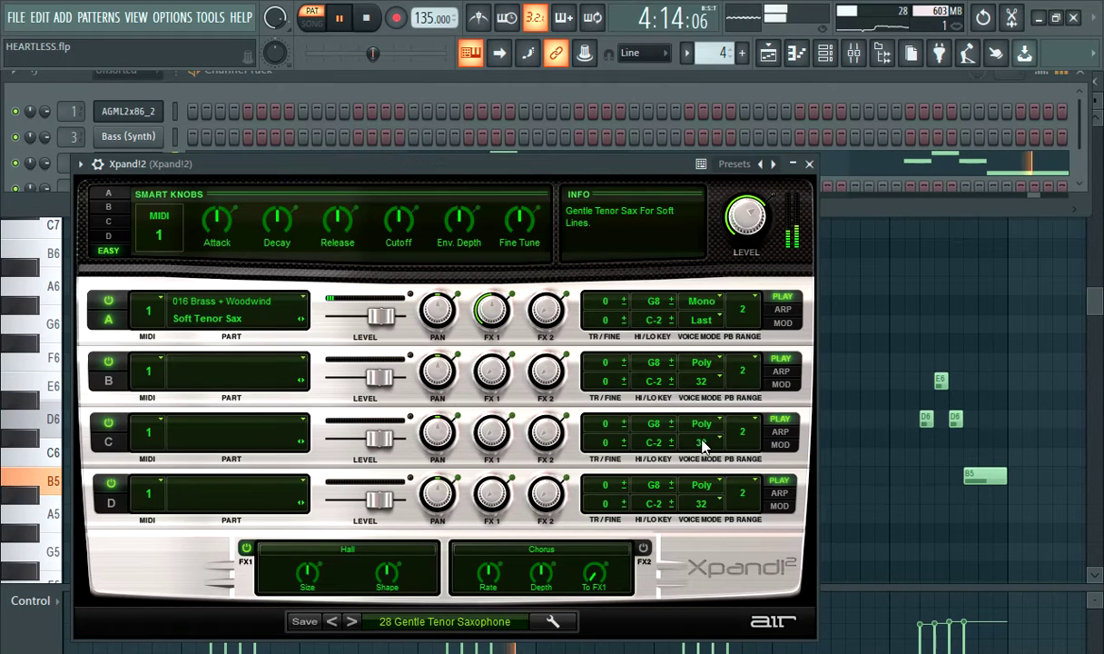
left_click(809, 165)
Inspect the equalizer, ValhallaVintageVerb and Fruity Reeverb 2 effects on the Xpand!2 mixer track.
left_click(853, 52)
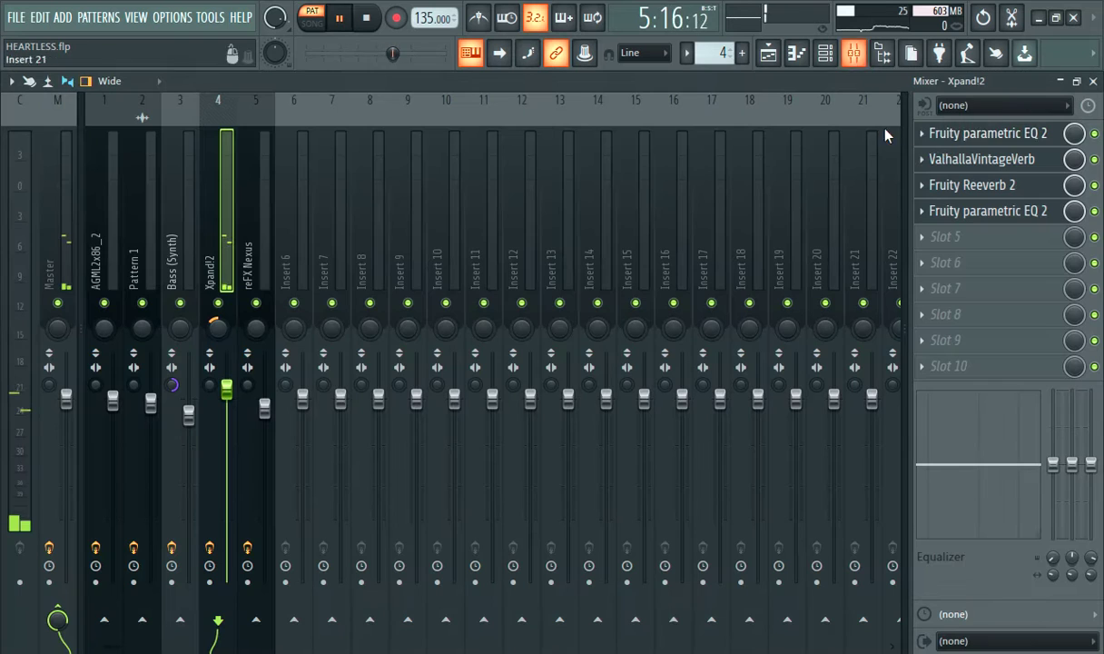
left_click(943, 141)
left_click(977, 161)
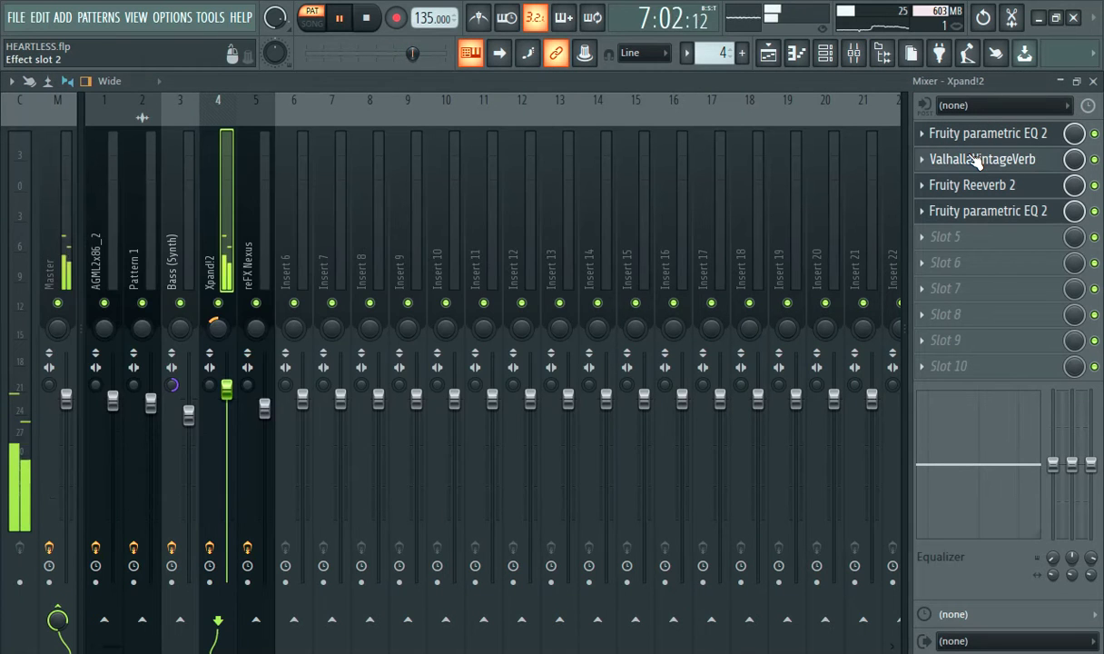
left_click(978, 185)
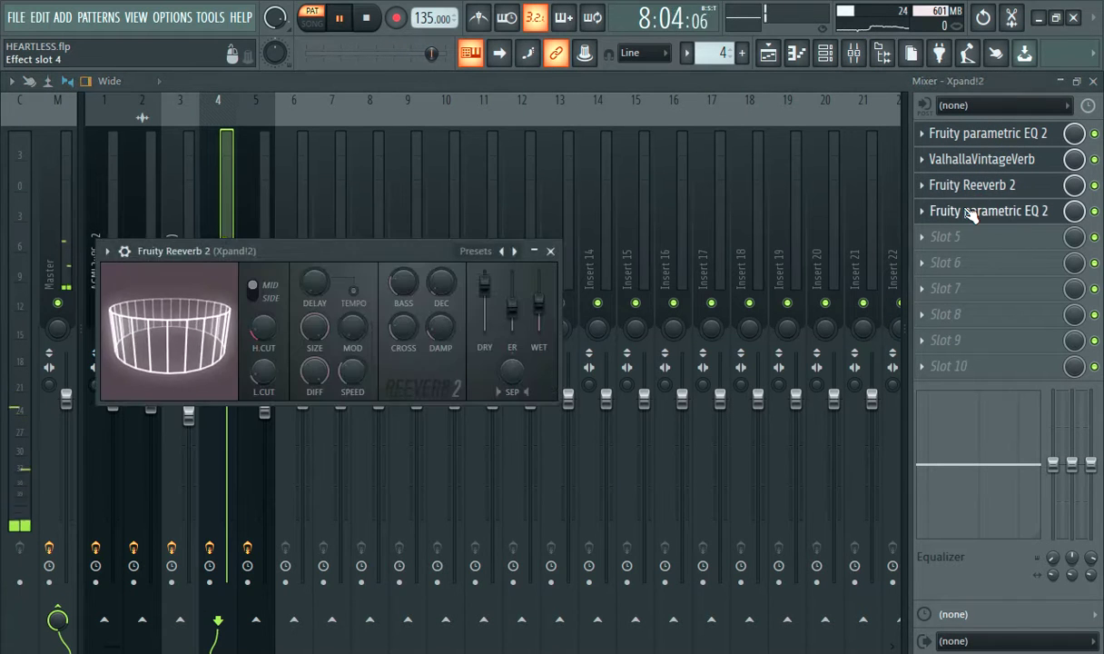
left_click(970, 213)
Examine the sample settings of the Pattern 1 #2 and Xpand!2 #2 audio clips in the playlist.
left_click(767, 52)
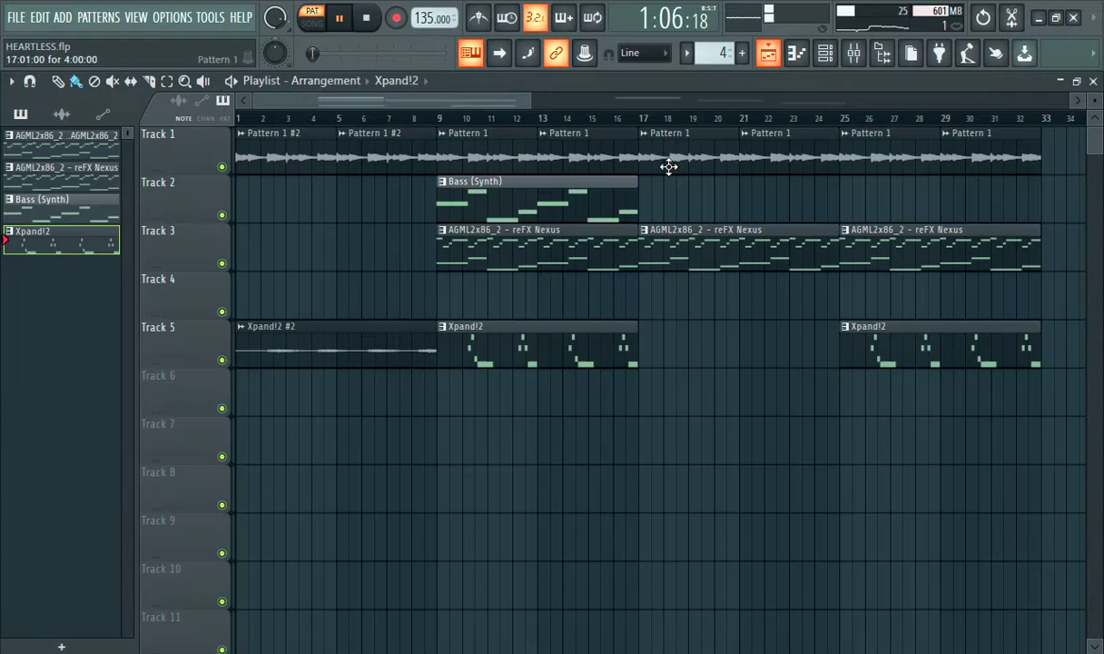
double_click(303, 143)
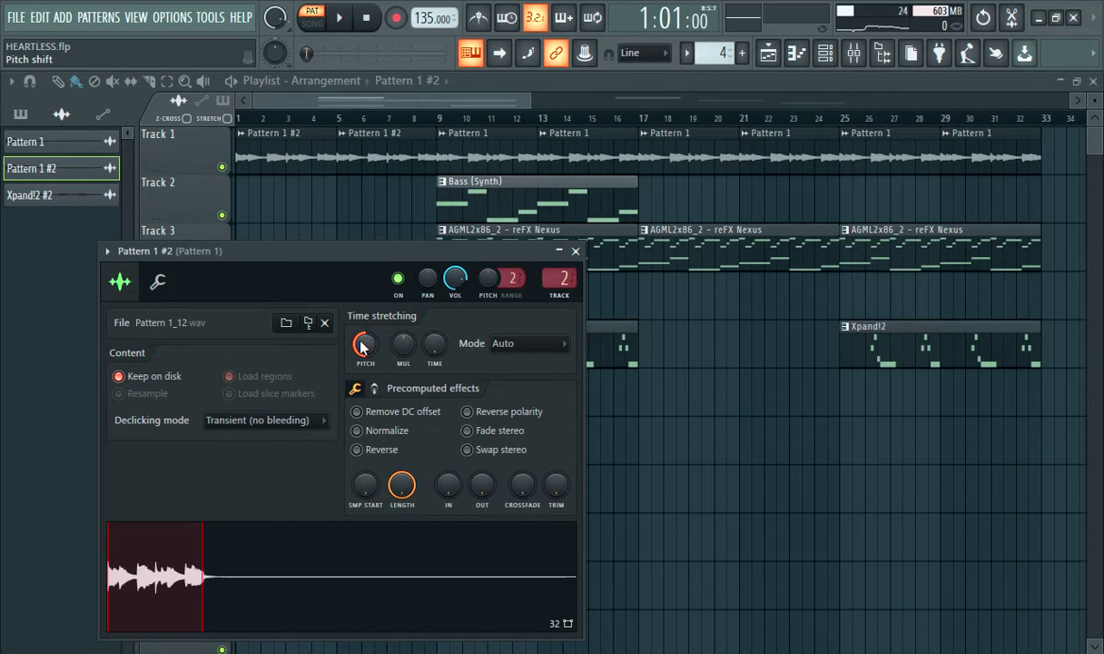
left_click(575, 251)
double_click(321, 365)
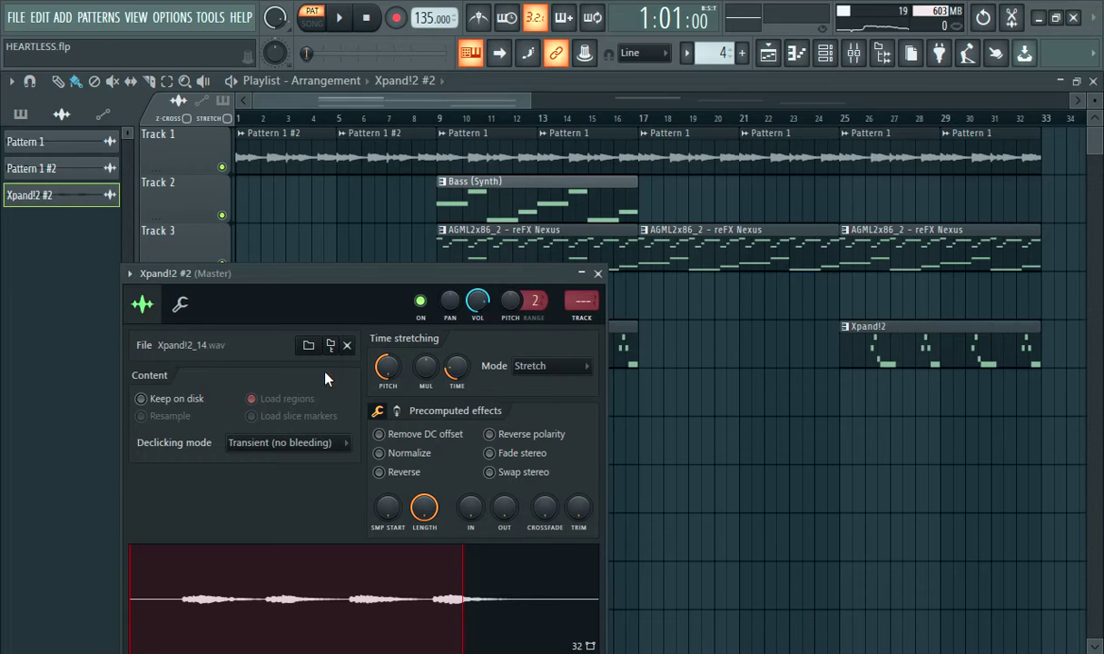
left_click(599, 274)
Listen to the melody arrangement and the full HEARTLESS MP3 arrangement in song mode.
key("space")
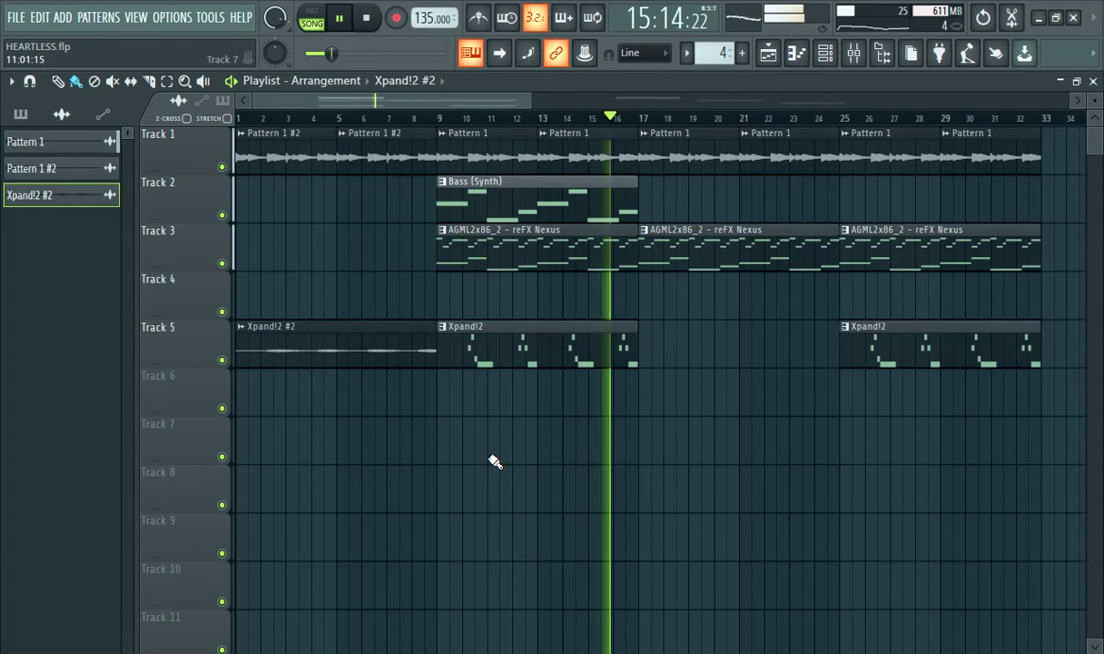
key("space")
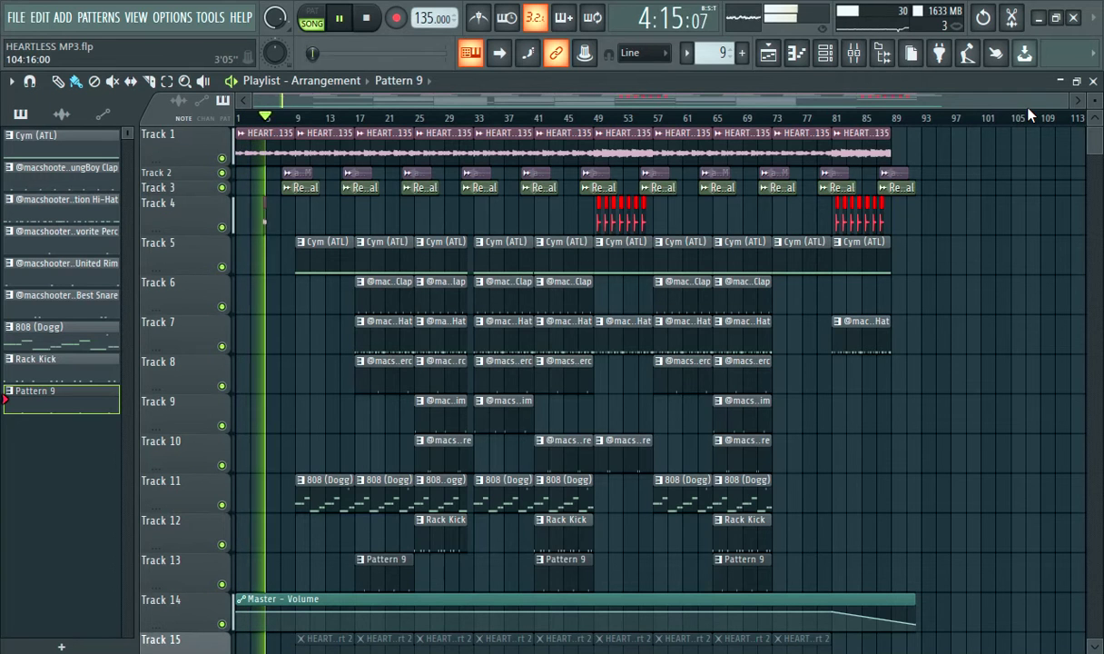
left_click_drag(1058, 102, 959, 172)
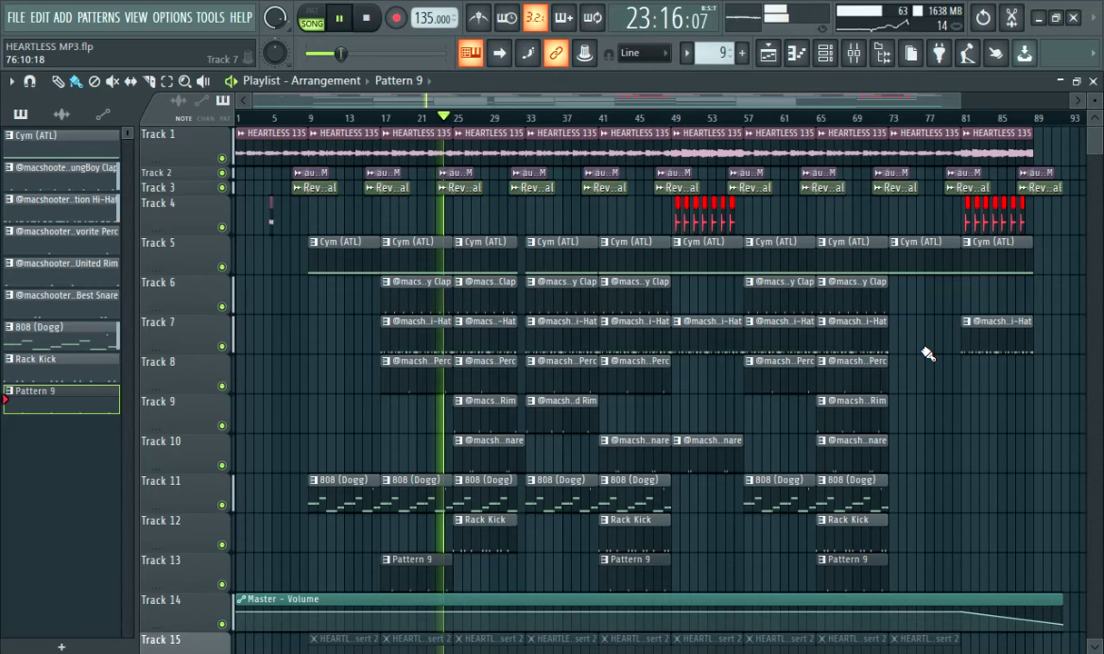
key("space")
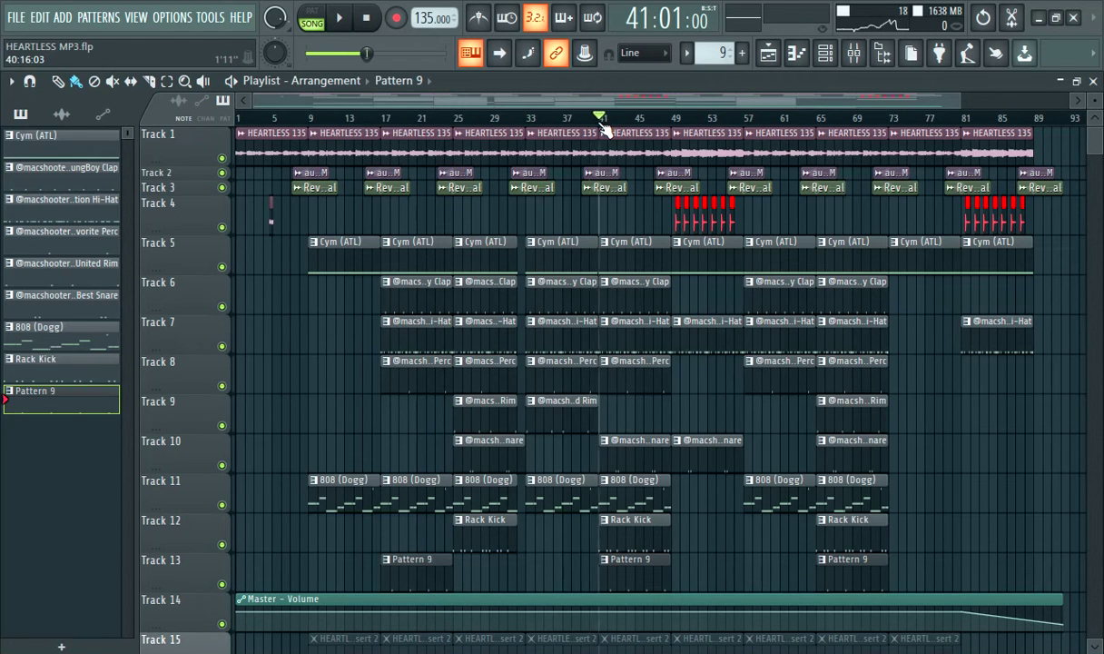
Select bars 41 to 49, mute Track 1 and Tracks 6 to 13, and start playback of that section.
left_click_drag(603, 120, 652, 132)
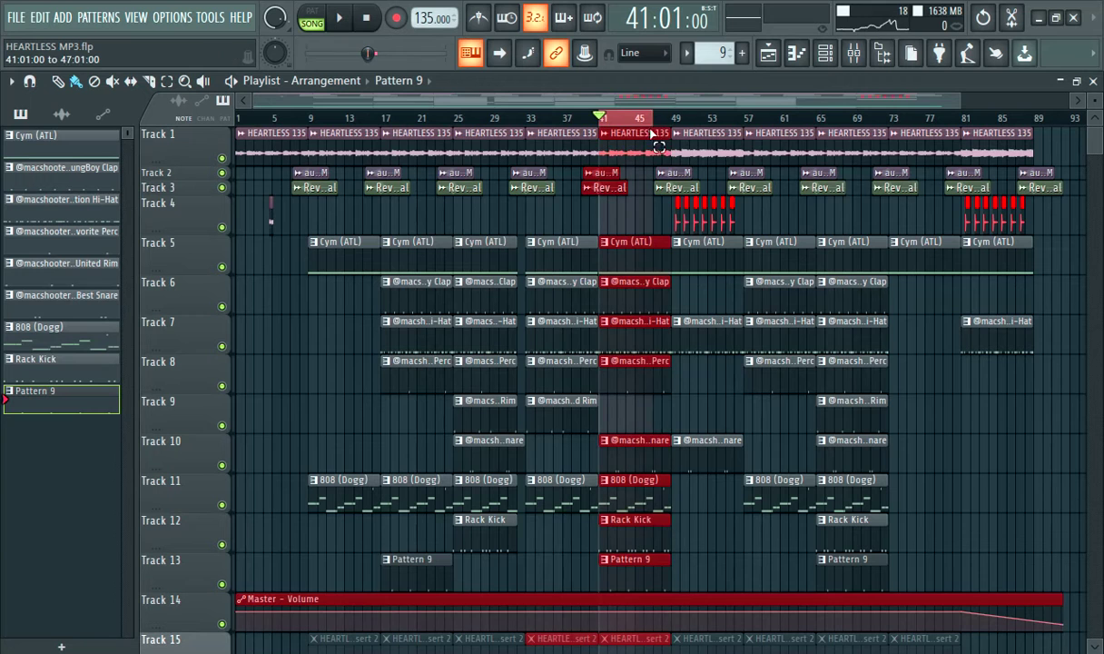
left_click(222, 159)
mouse_move(222, 584)
left_mouse_down()
mouse_move(212, 450)
mouse_move(227, 433)
mouse_move(227, 311)
left_mouse_up()
key("space")
Unmute the clap on Track 6 and examine its notes in the piano roll.
left_click(222, 307)
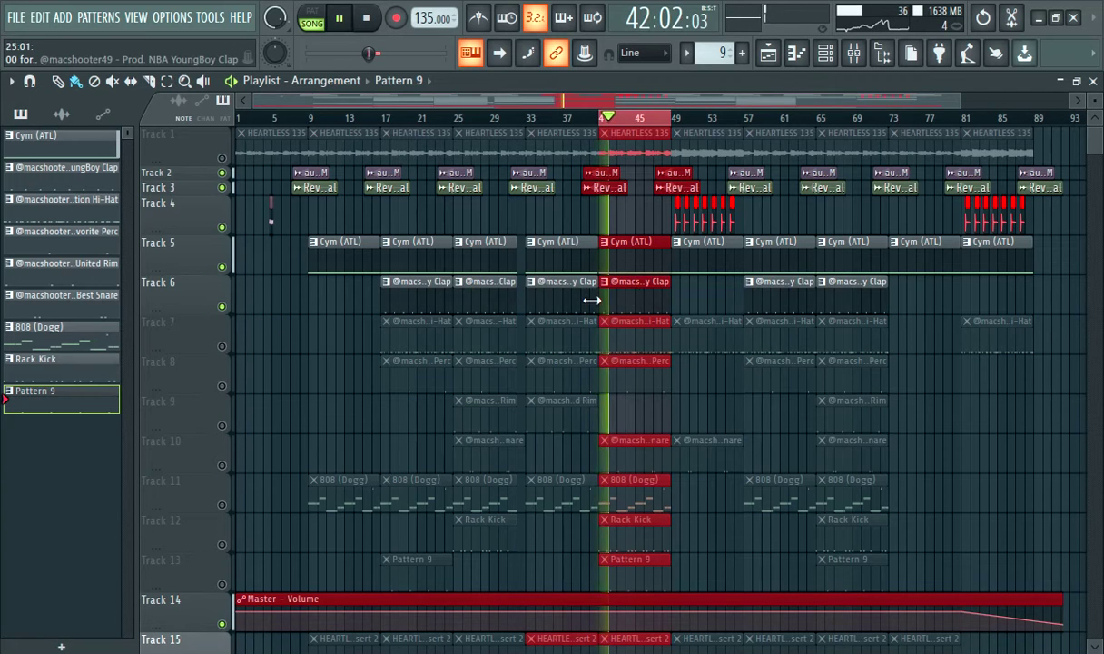
double_click(503, 299)
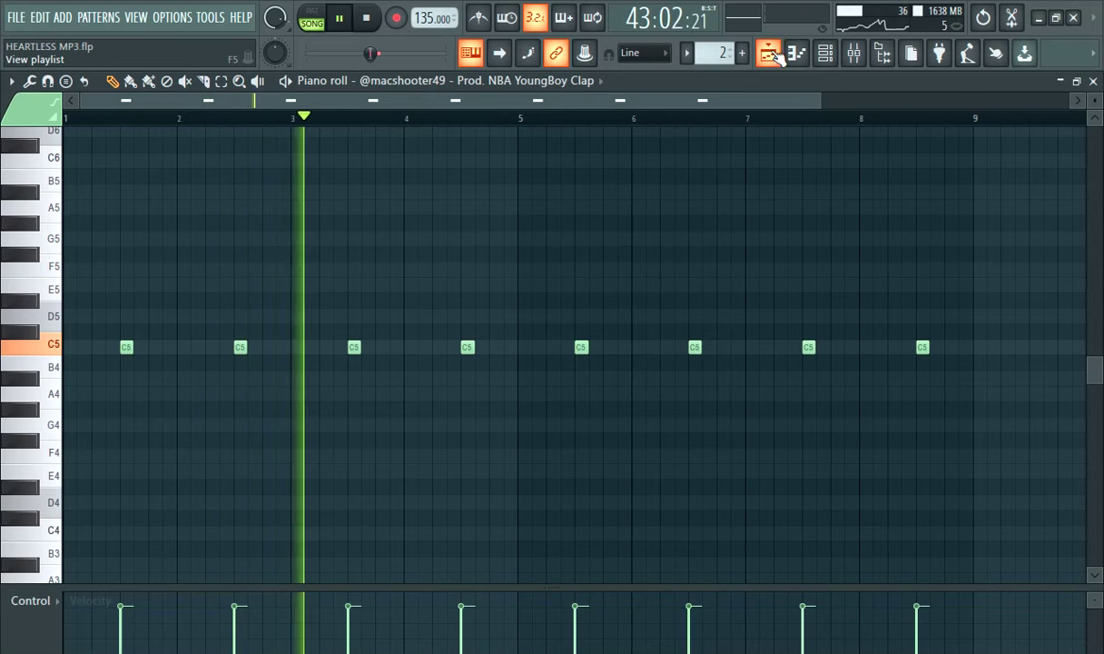
key("F5")
Unmute the Isolation Hi-Hat on Track 7 and examine its notes in the piano roll.
left_click(223, 346)
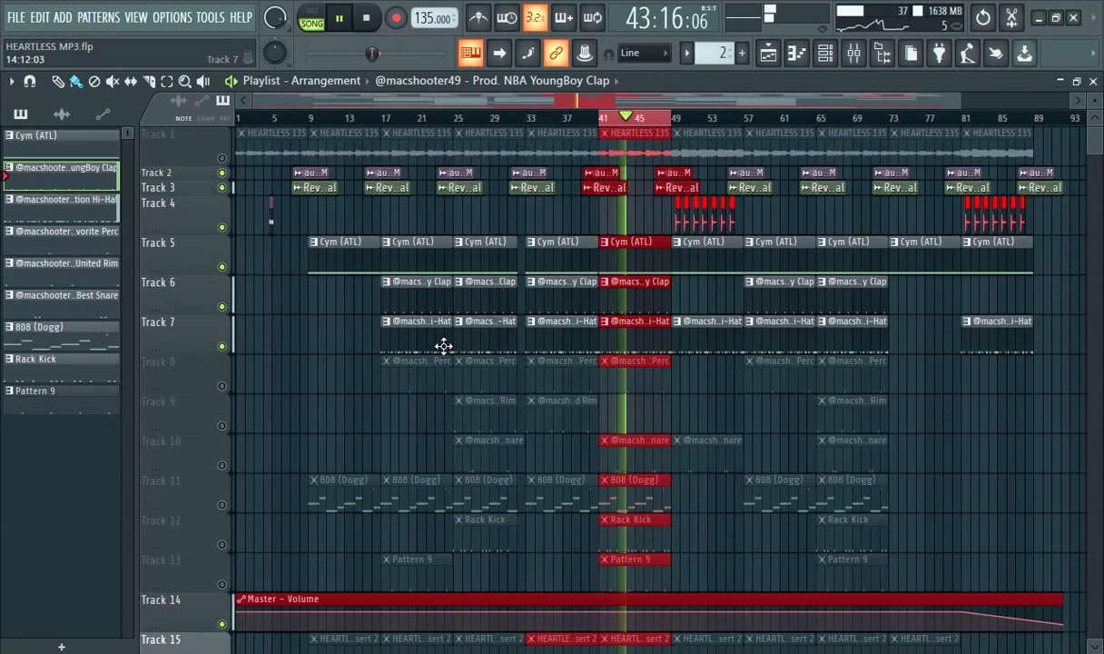
double_click(640, 332)
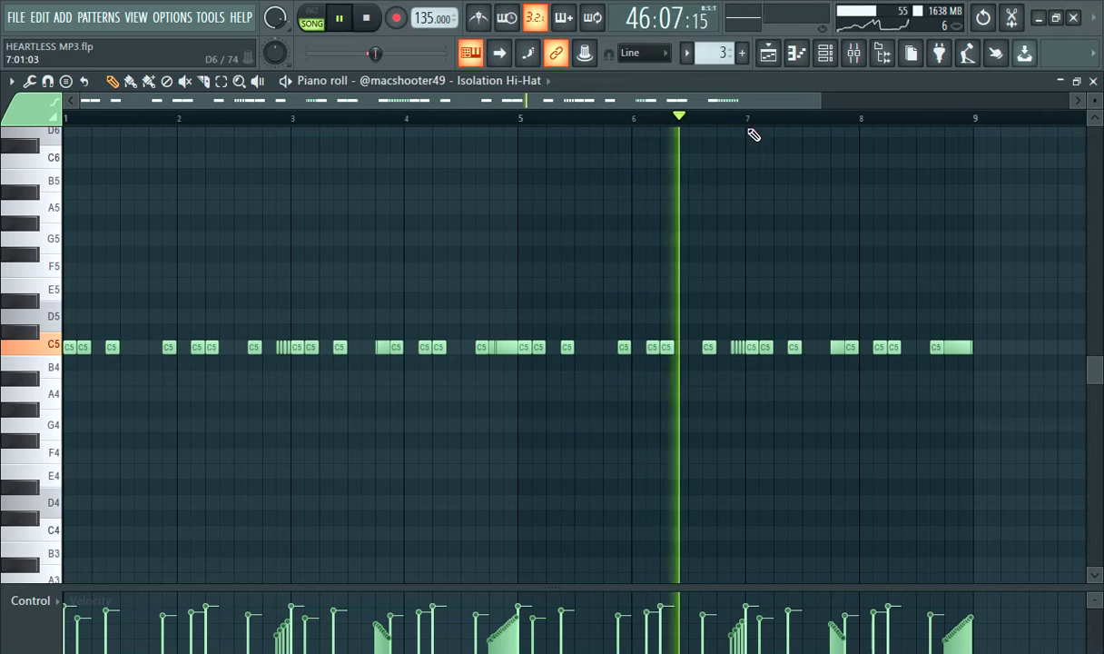
left_click(767, 53)
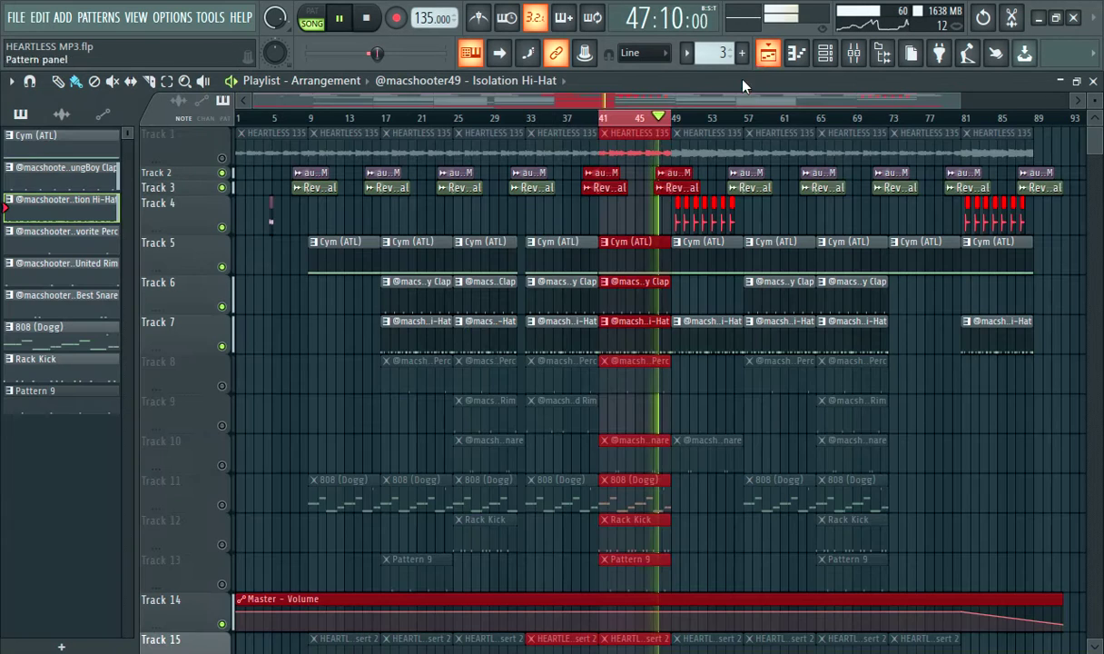
Unmute the Favorite Perc on Track 8 and examine its notes in the piano roll.
left_click(224, 388)
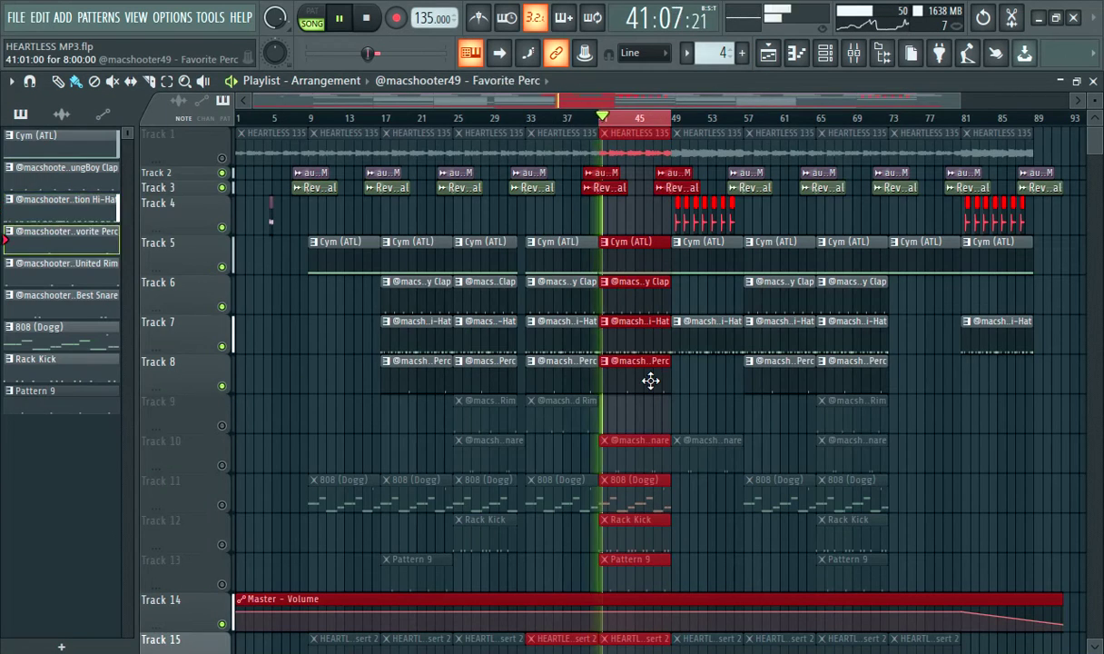
double_click(649, 373)
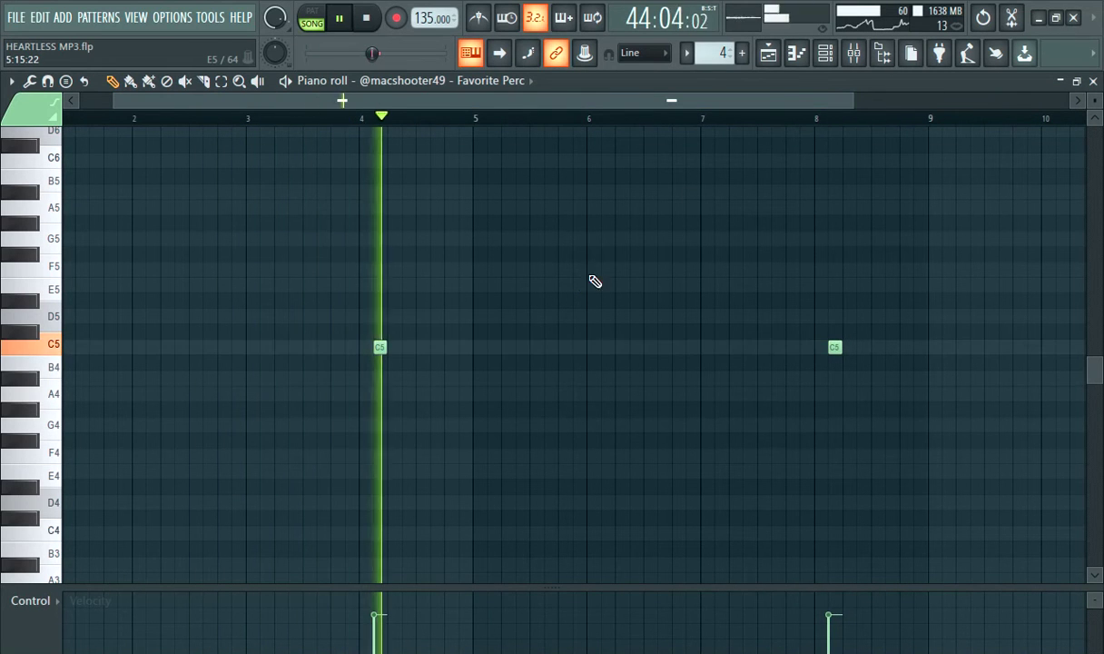
left_click(770, 54)
Unmute the rim on Track 9 and the snare on Track 10, restarting playback of the selected section.
key("space")
left_click(222, 425)
key("space")
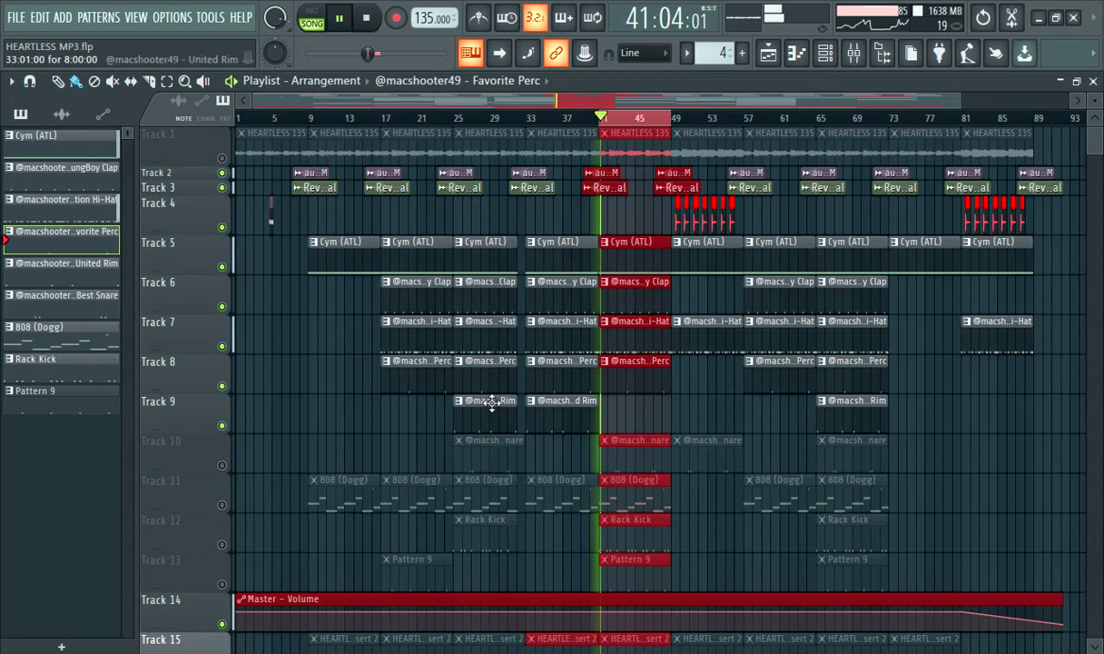
left_click(221, 465)
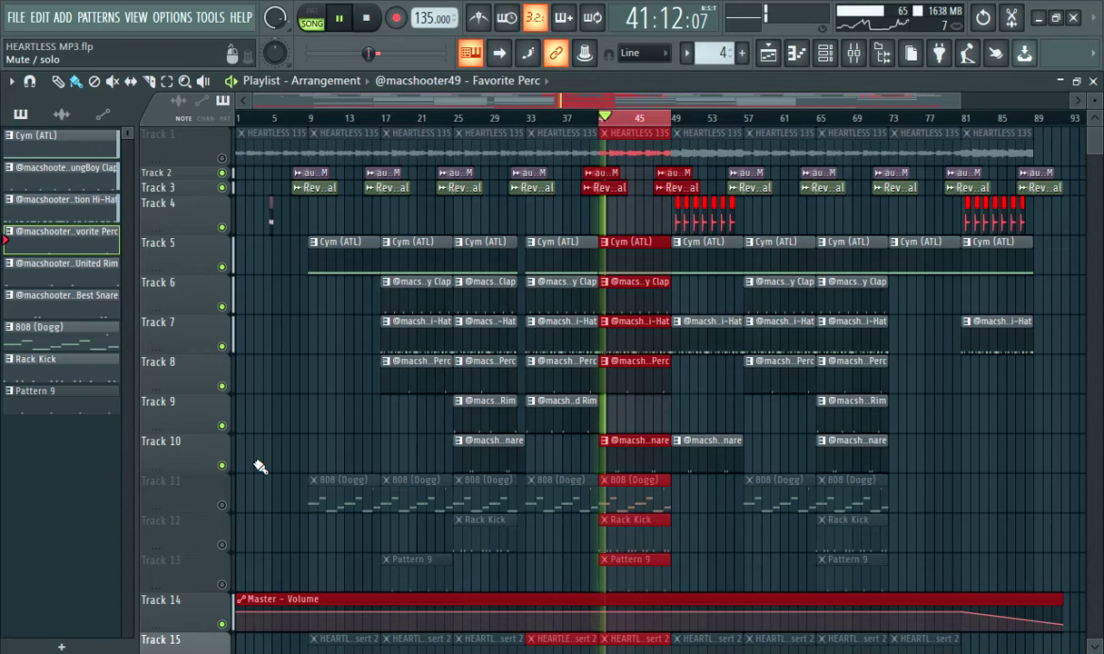
Examine the Best Snare notes in the piano roll, returning to the playlist and stopping playback.
double_click(648, 466)
left_click_drag(688, 102, 250, 168)
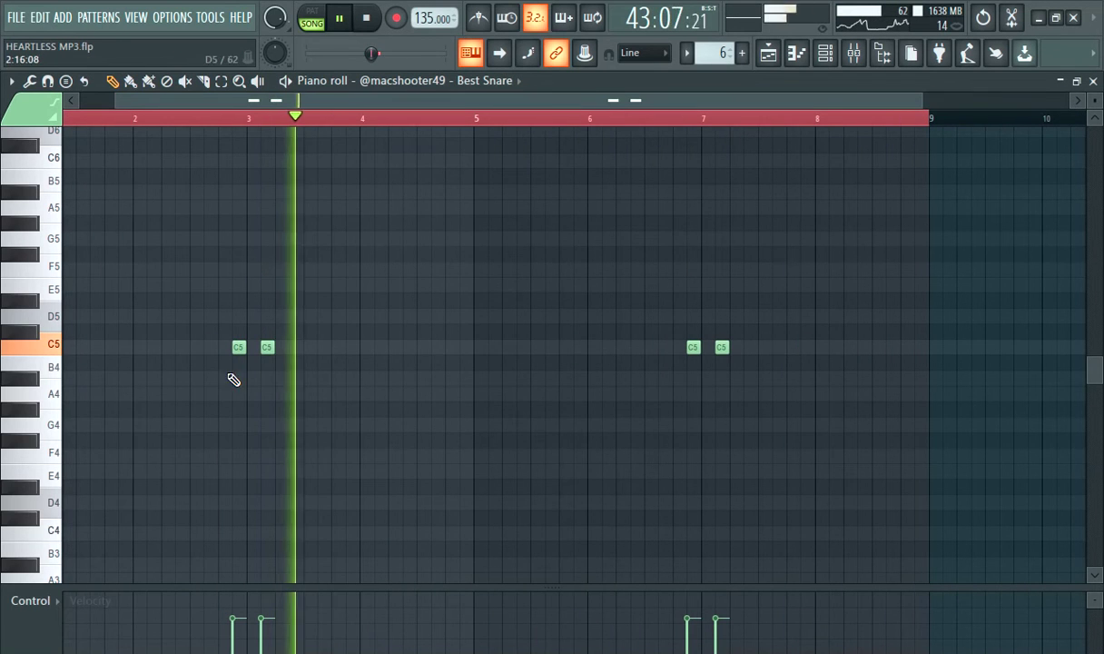
left_click(769, 53)
key("space")
Unmute the 808 (Dogg) on Track 11 and play the section while examining its notes in the piano roll.
left_click(222, 505)
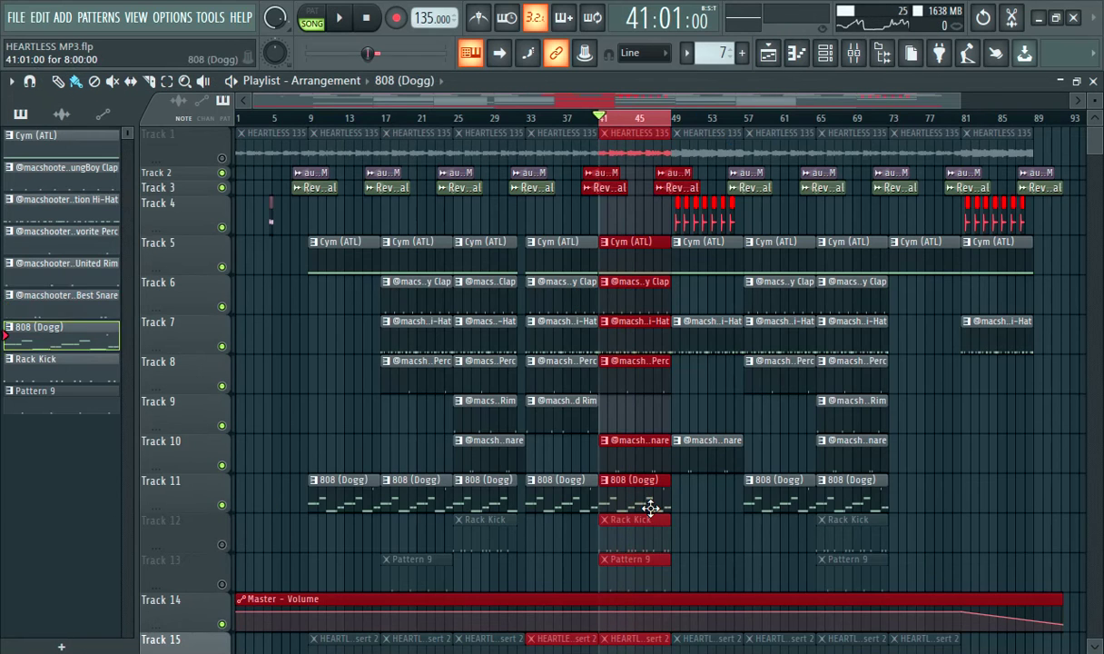
double_click(660, 495)
left_click_drag(718, 101, 140, 254)
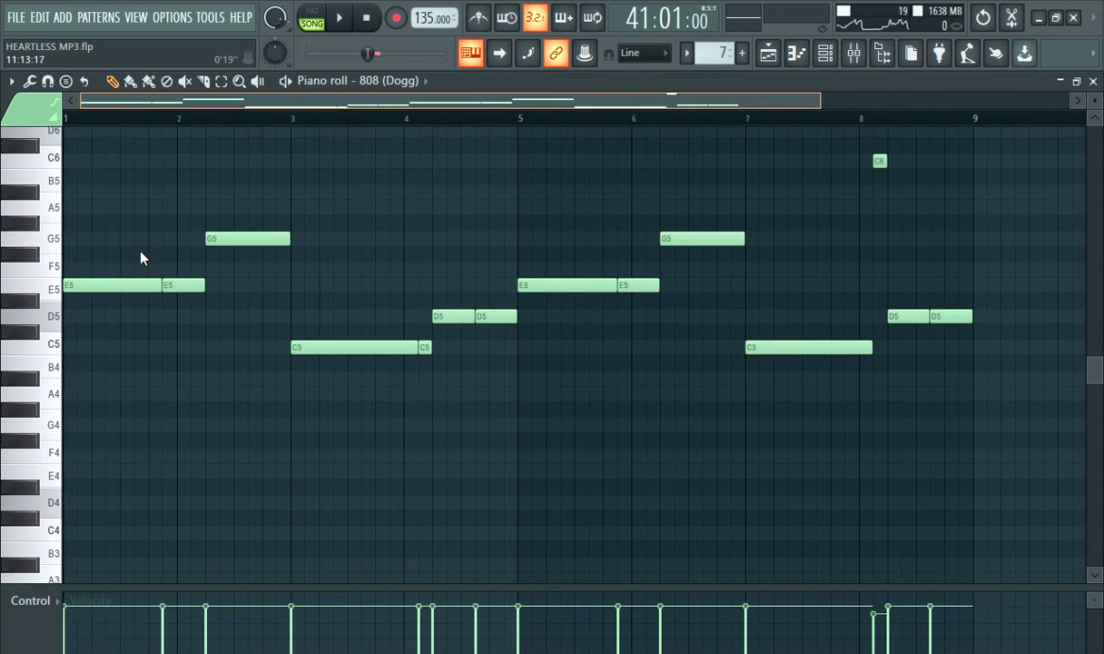
key("space")
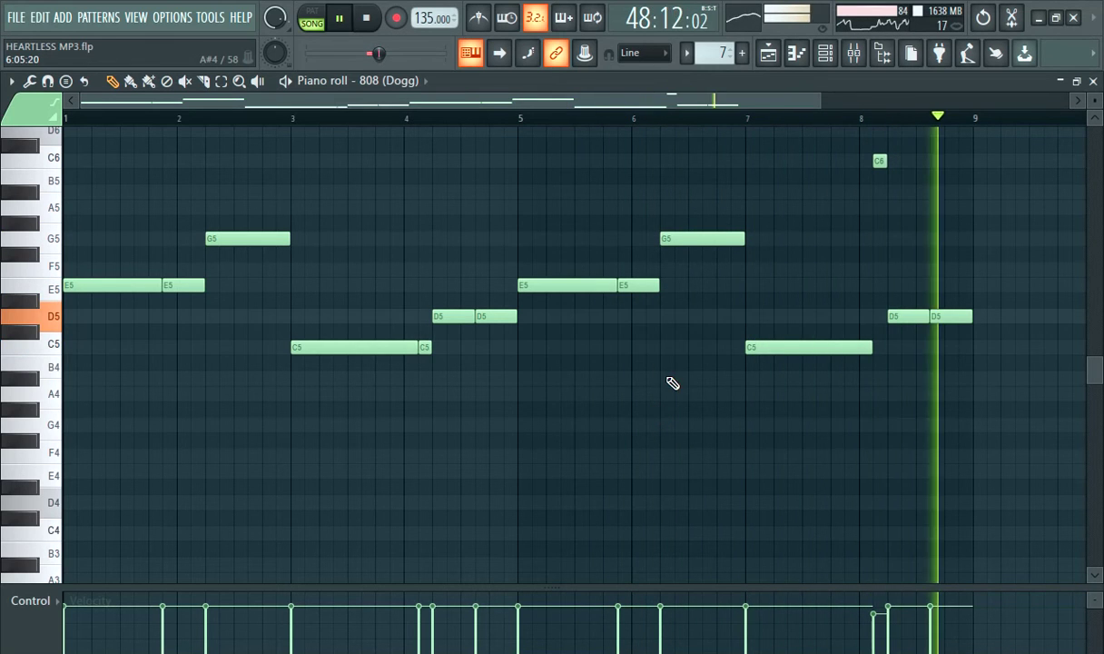
key("space")
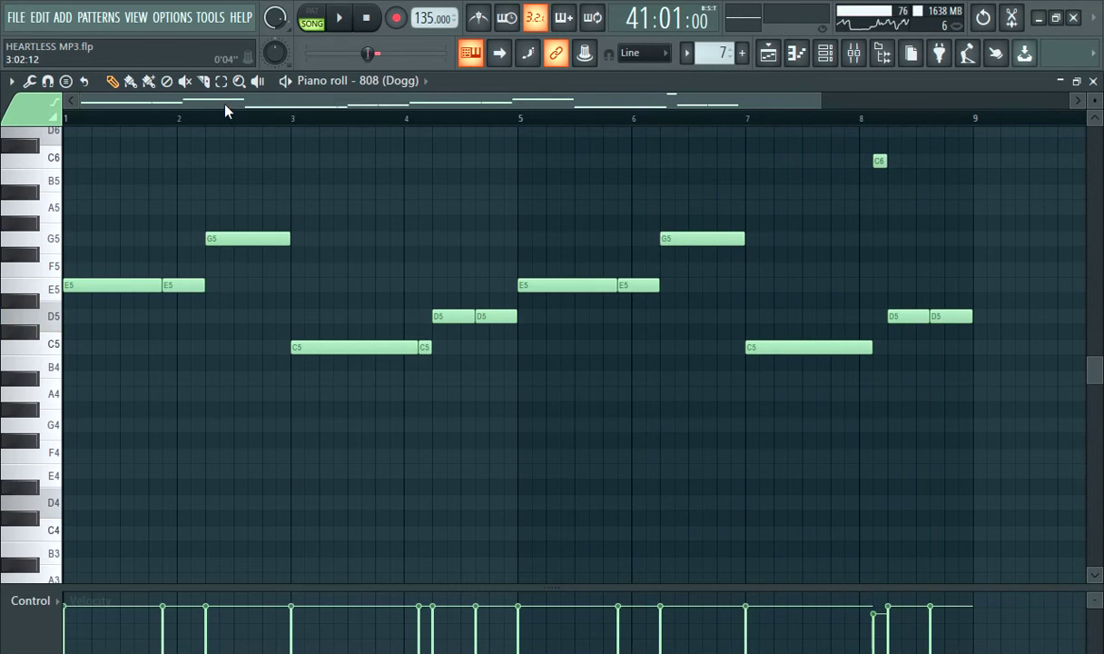
Run the macro that switches smart disable for all plugins and return to the playlist.
left_click(207, 18)
mouse_move(295, 75)
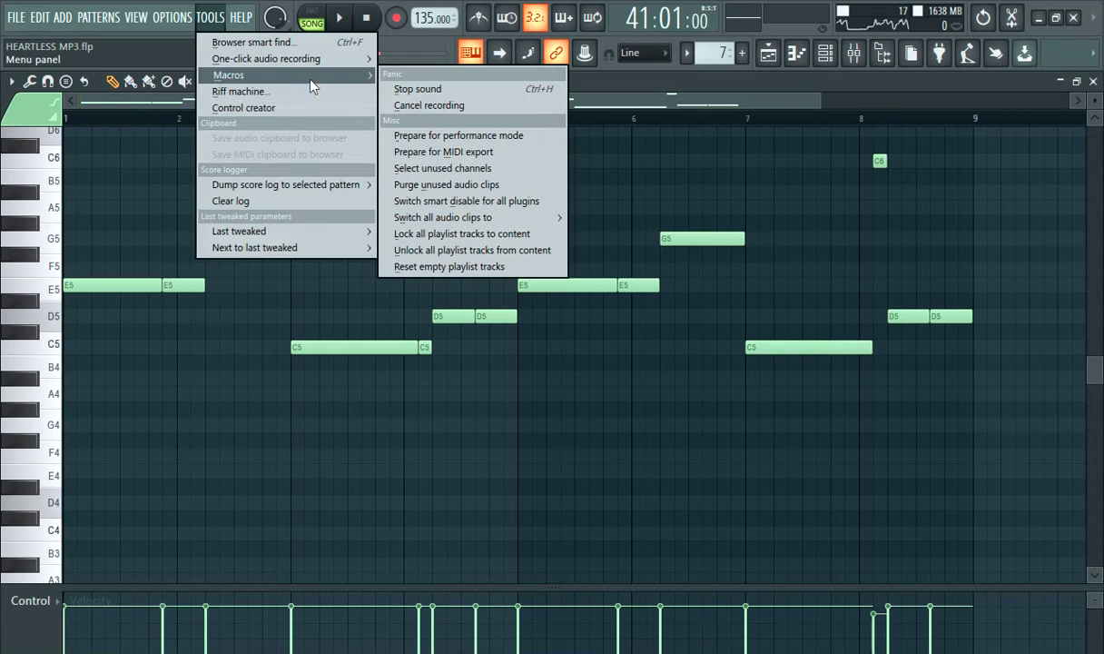
left_click(450, 191)
left_click(769, 53)
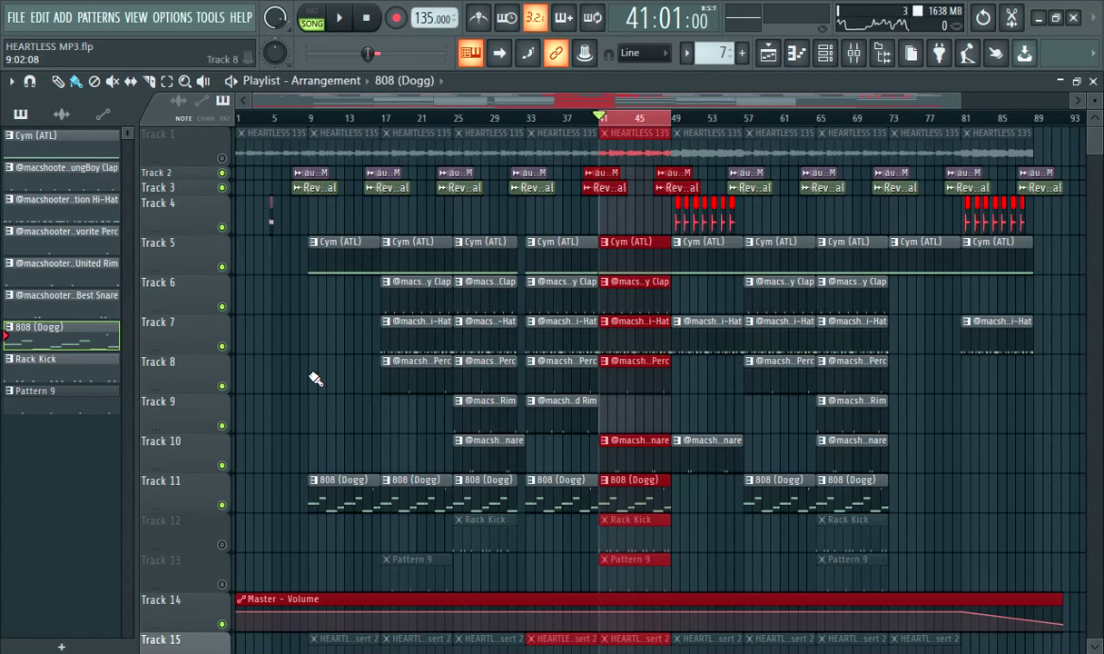
Unmute the Rack Kick on Track 12 and Pattern 9 on Track 13, examining the kick's notes during playback.
left_click(223, 546)
left_click(223, 584)
key("space")
double_click(651, 537)
left_click_drag(749, 98, 343, 158)
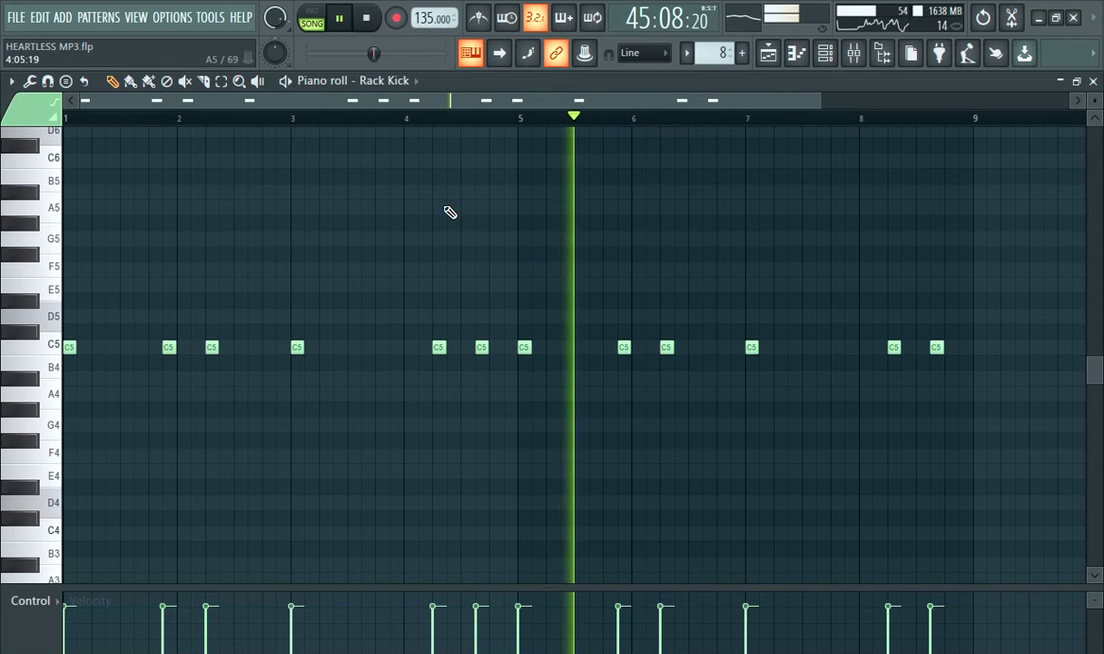
left_click(768, 52)
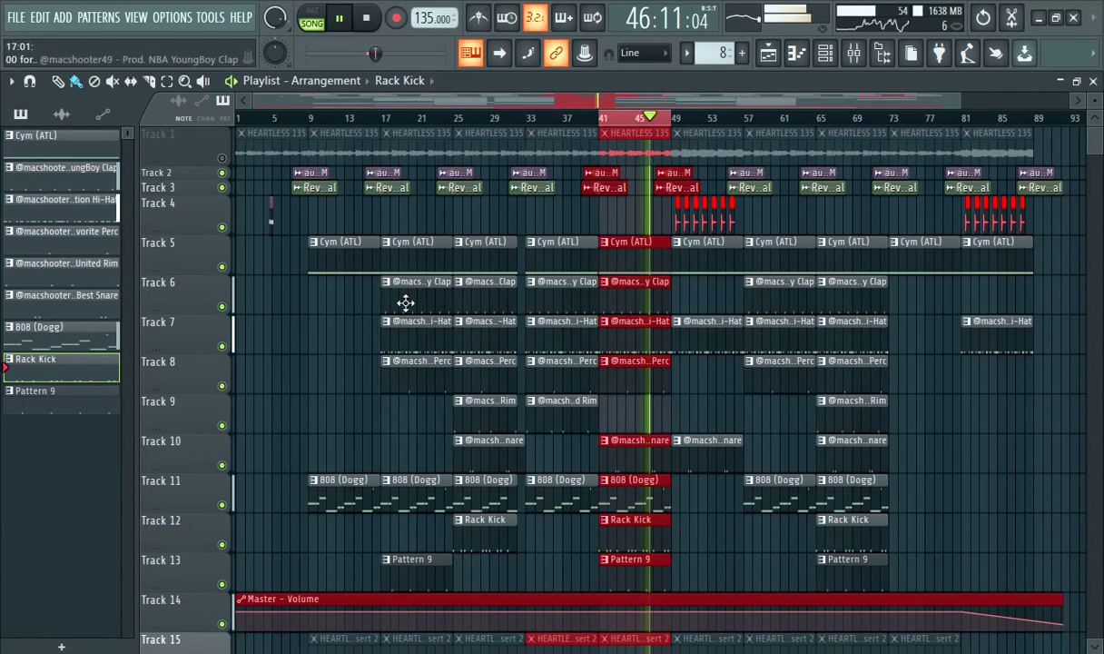
key("space")
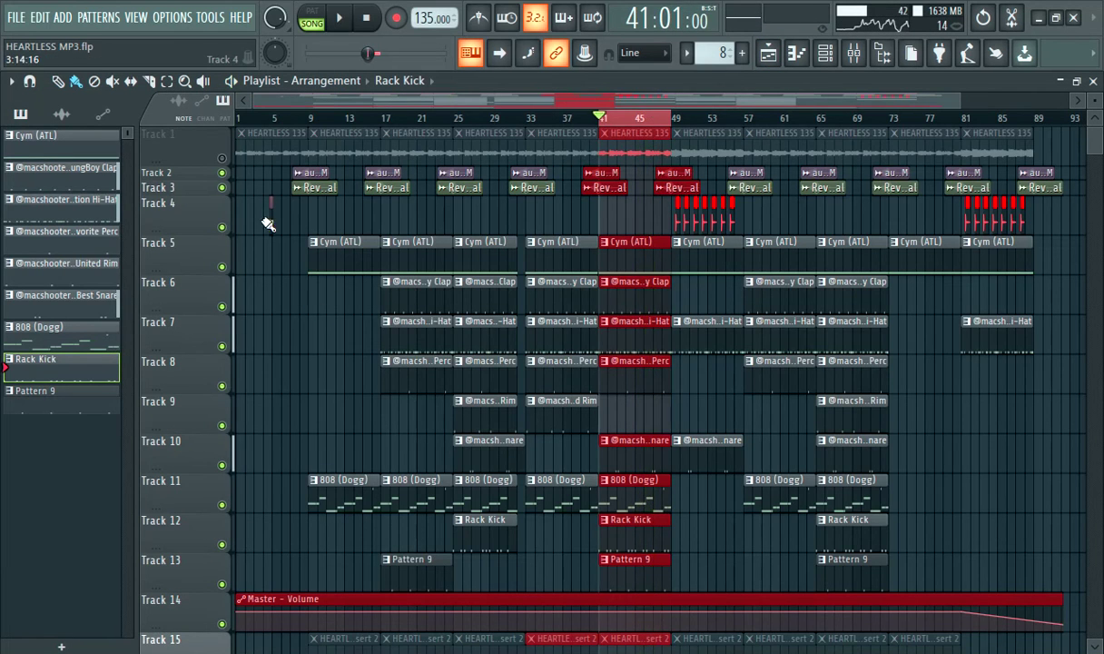
Clear the time selection, unmute the HEARTLESS melody on Track 1 and play the arrangement from the beginning.
left_click(277, 116)
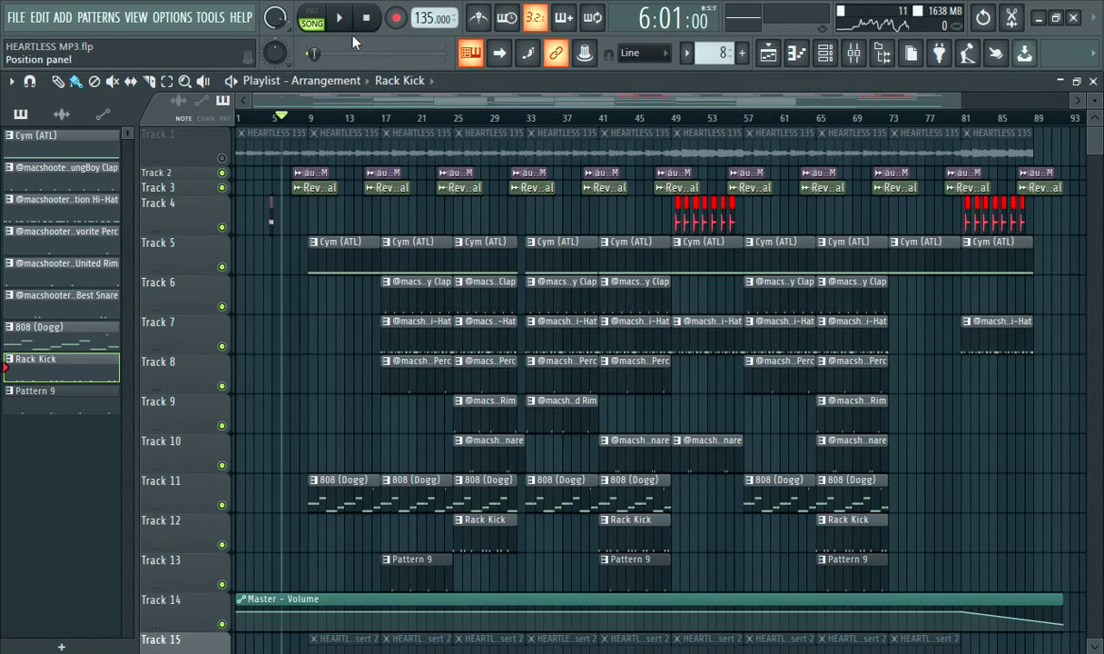
left_click(222, 158)
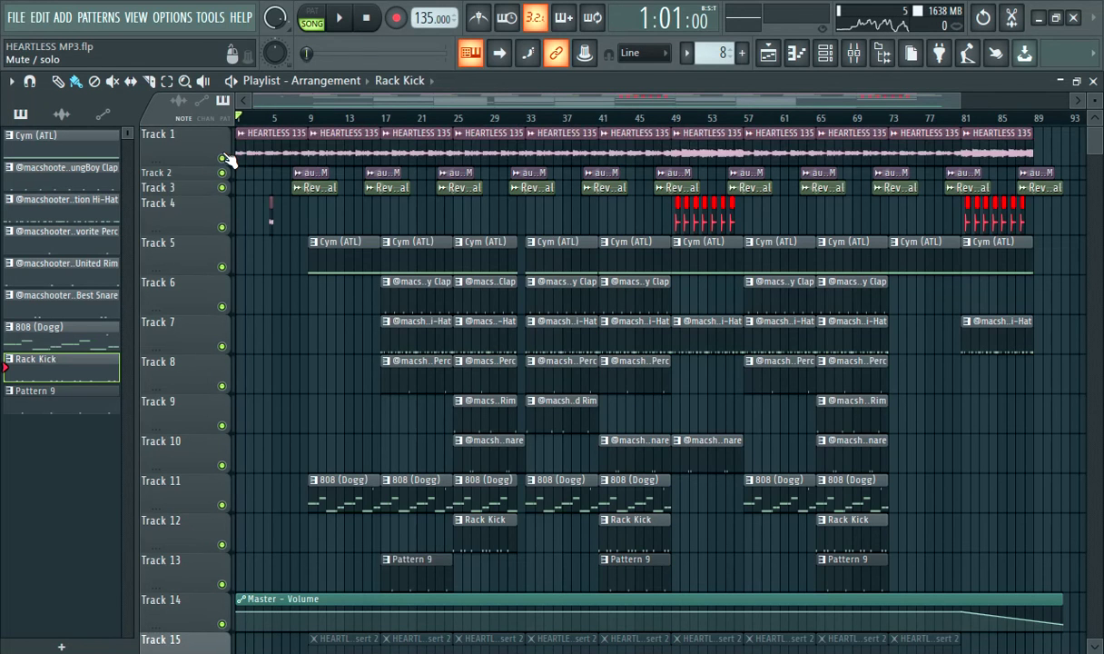
key("space")
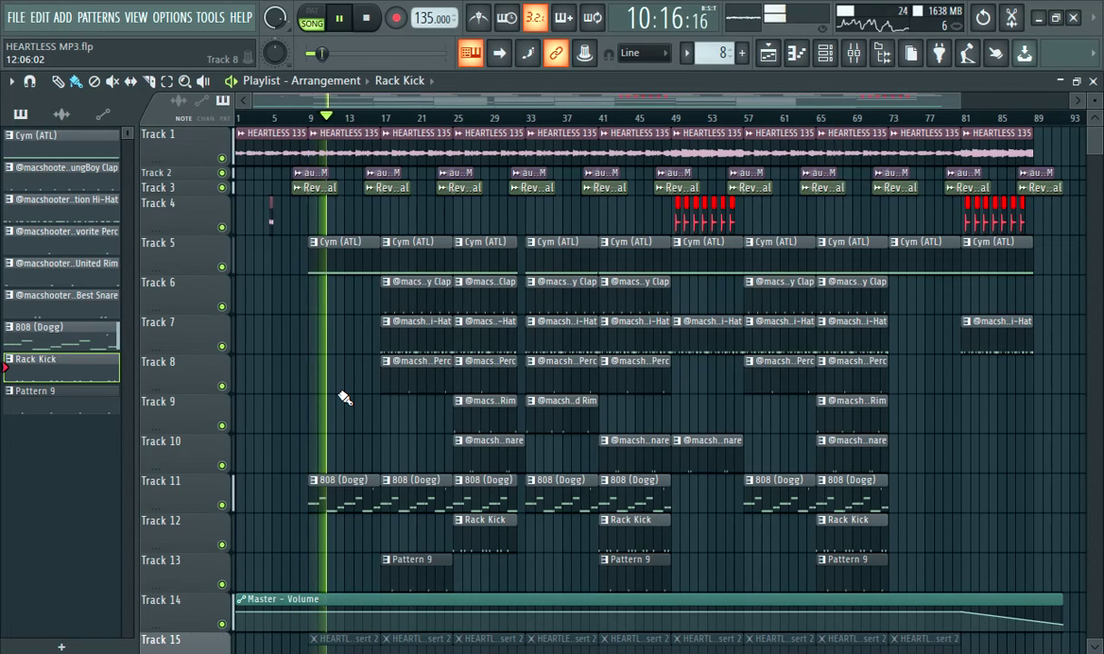
Unmute the row of HEARTLESS audio clips on Track 15 while the arrangement plays.
scroll(336, 390, "down", 5)
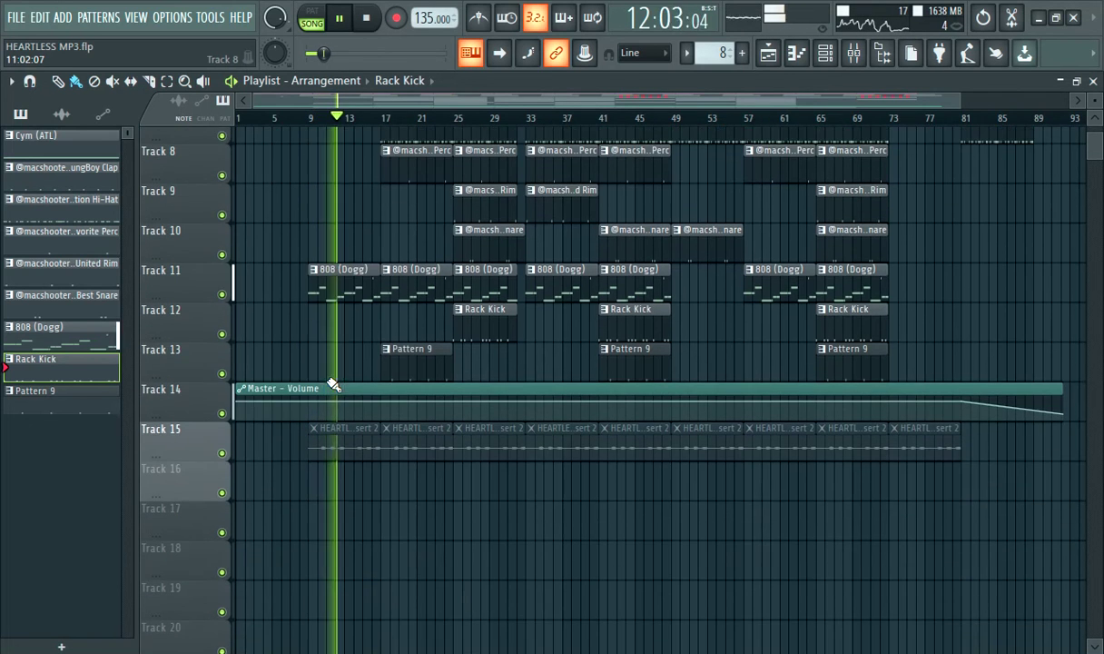
mouse_move(415, 465)
left_mouse_down()
mouse_move(446, 481)
mouse_move(804, 461)
left_mouse_up()
scroll(781, 563, "up", 6)
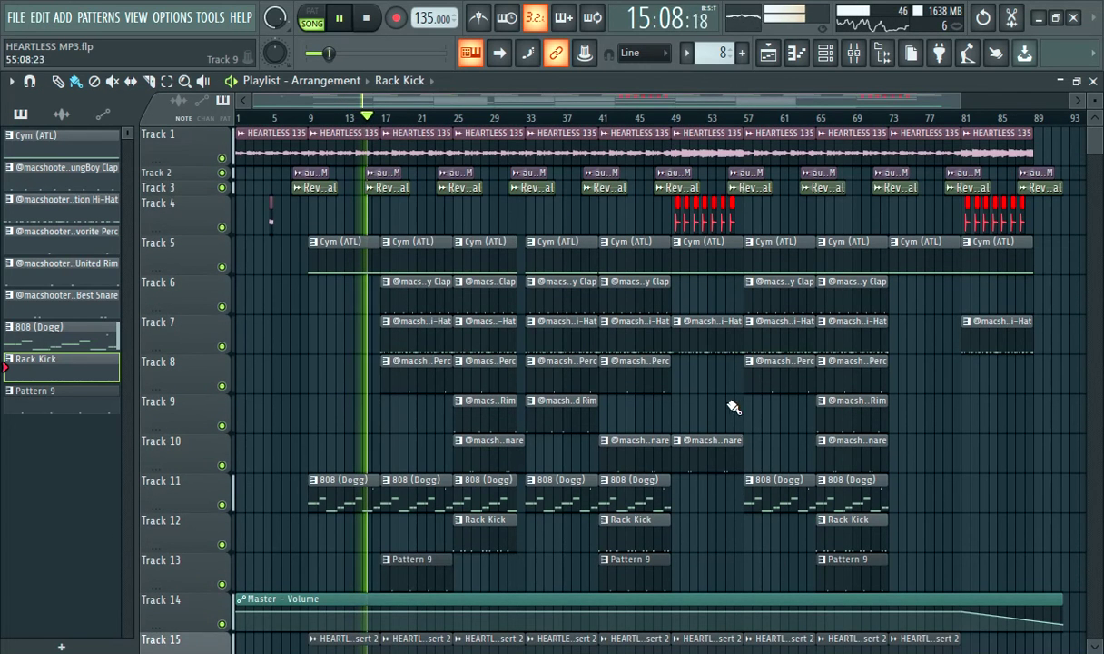